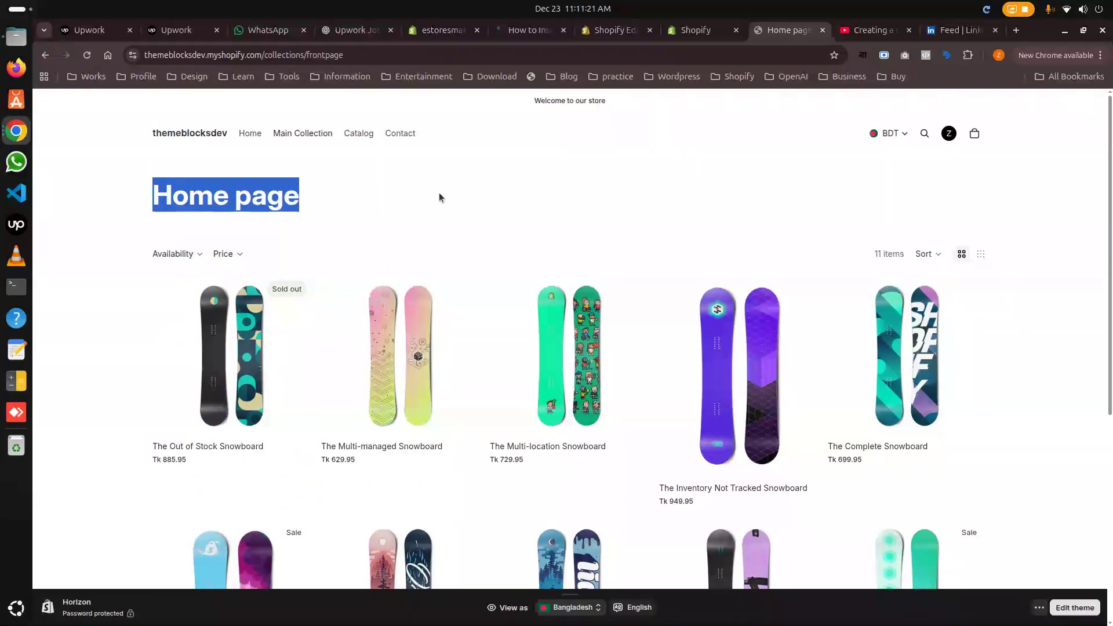
- Examine the product grid on the storefront's Main Collection page, from the heading down to the last snowboard row
left_click(439, 193)
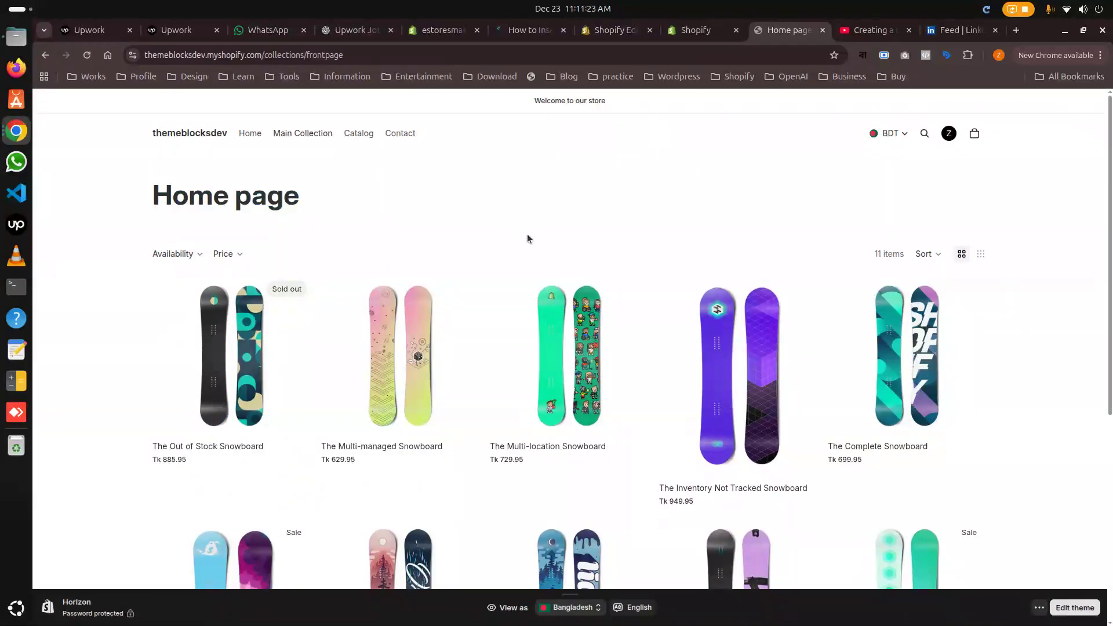
scroll(488, 392, "down", 3)
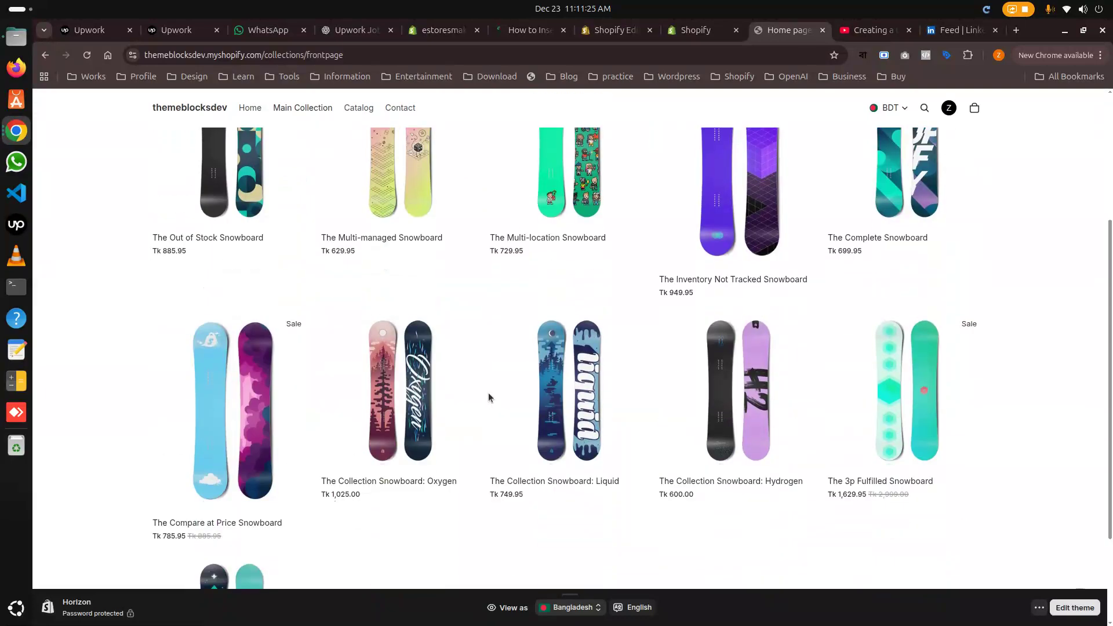
scroll(566, 372, "down", 2)
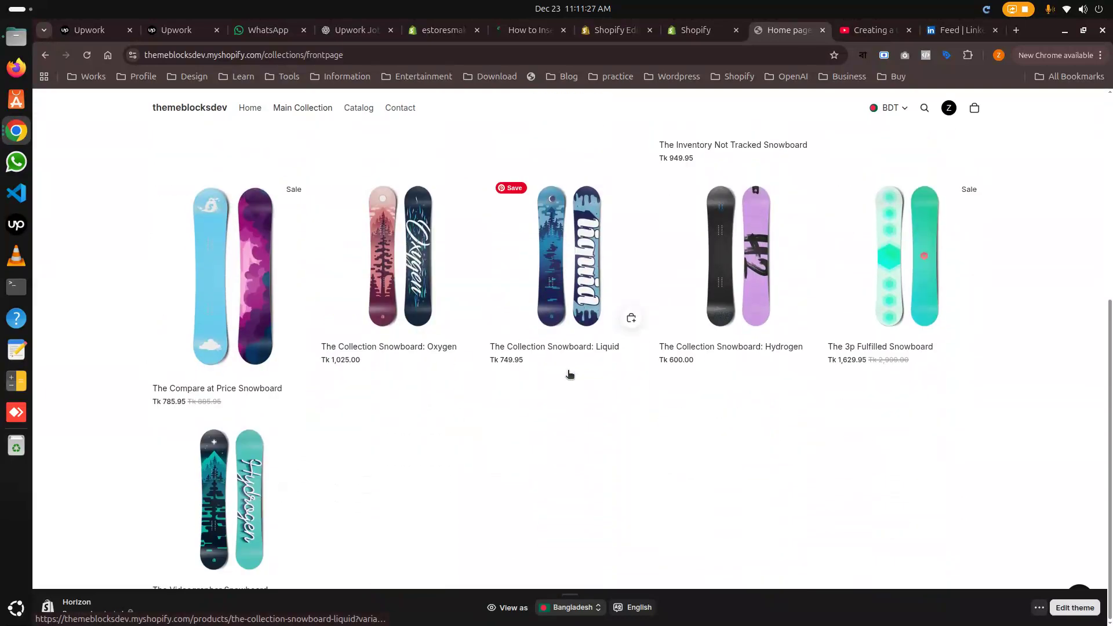
scroll(550, 372, "up", 3)
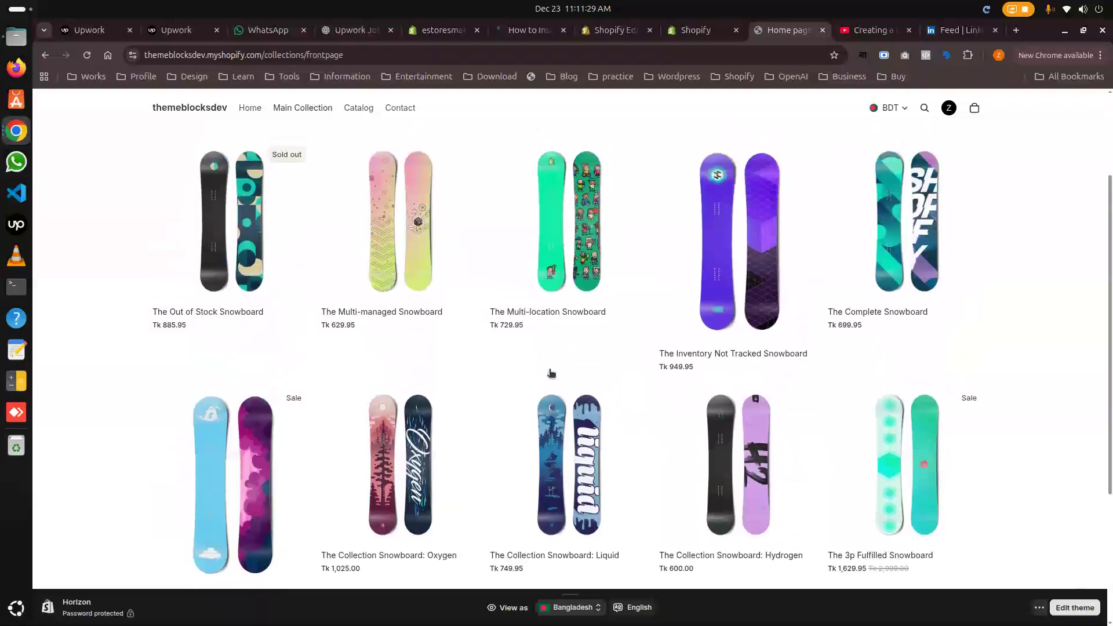
scroll(550, 373, "up", 1)
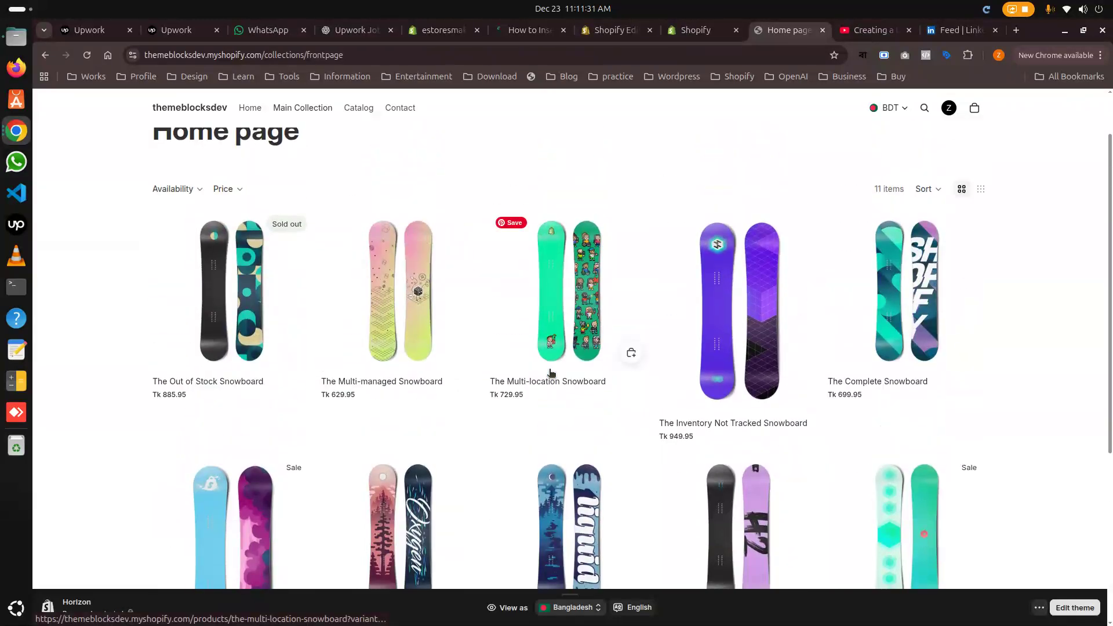
scroll(551, 372, "down", 2)
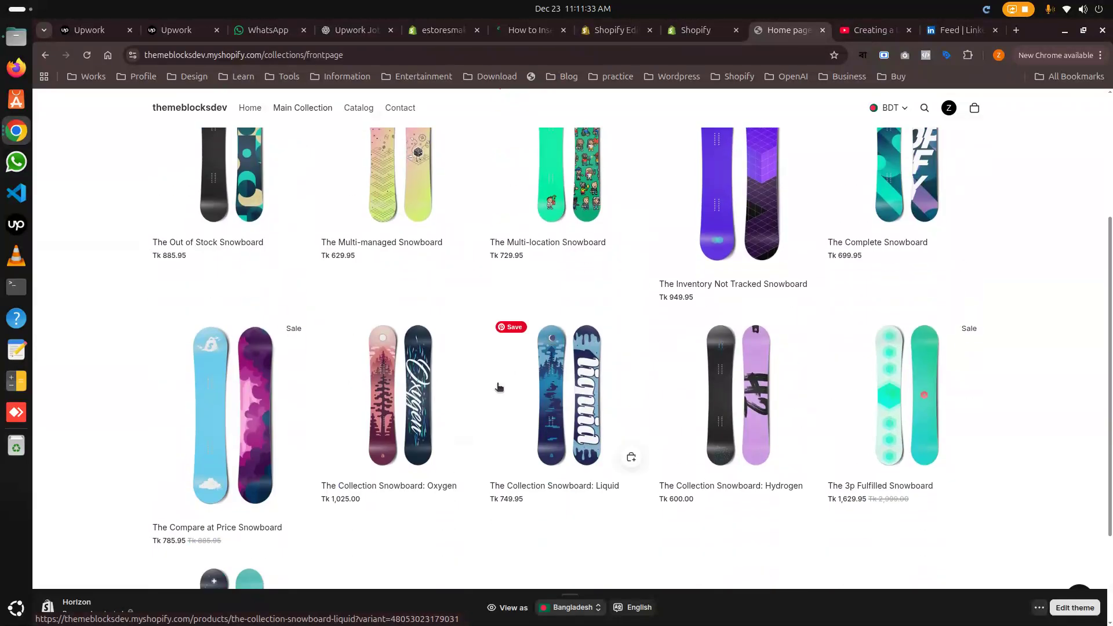
scroll(638, 450, "down", 2)
scroll(638, 450, "up", 2)
scroll(552, 435, "up", 3)
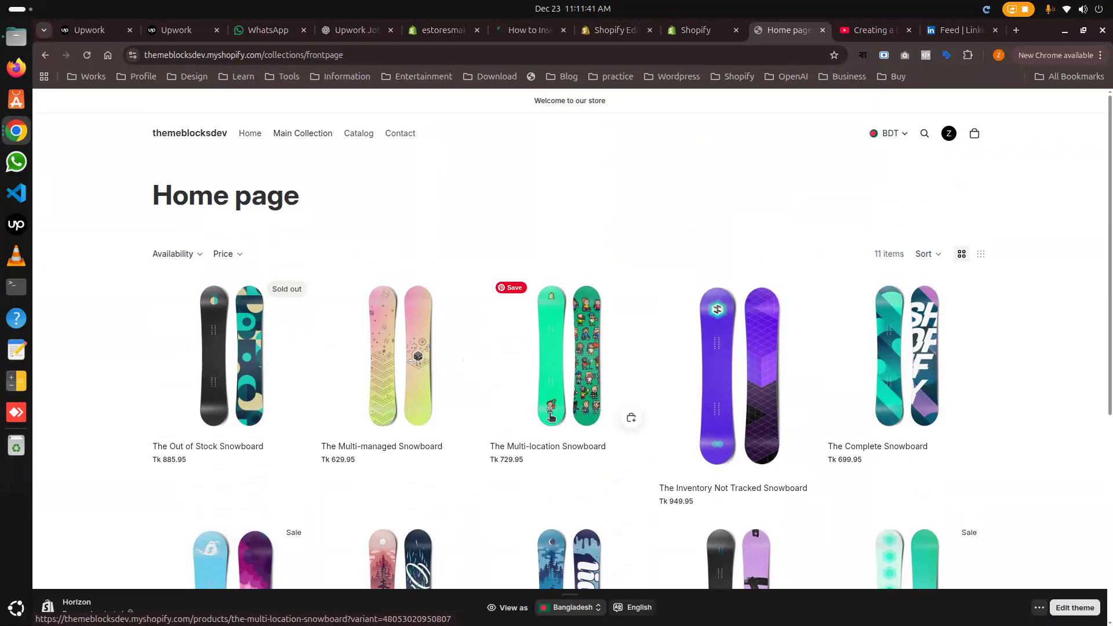
scroll(552, 415, "down", 3)
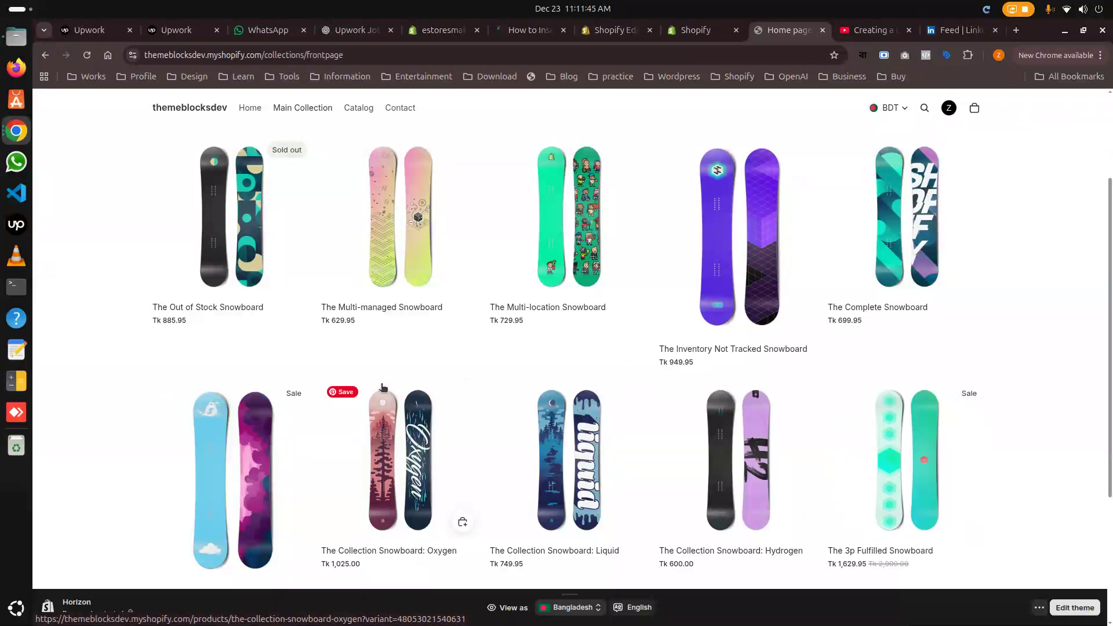
scroll(380, 384, "up", 1)
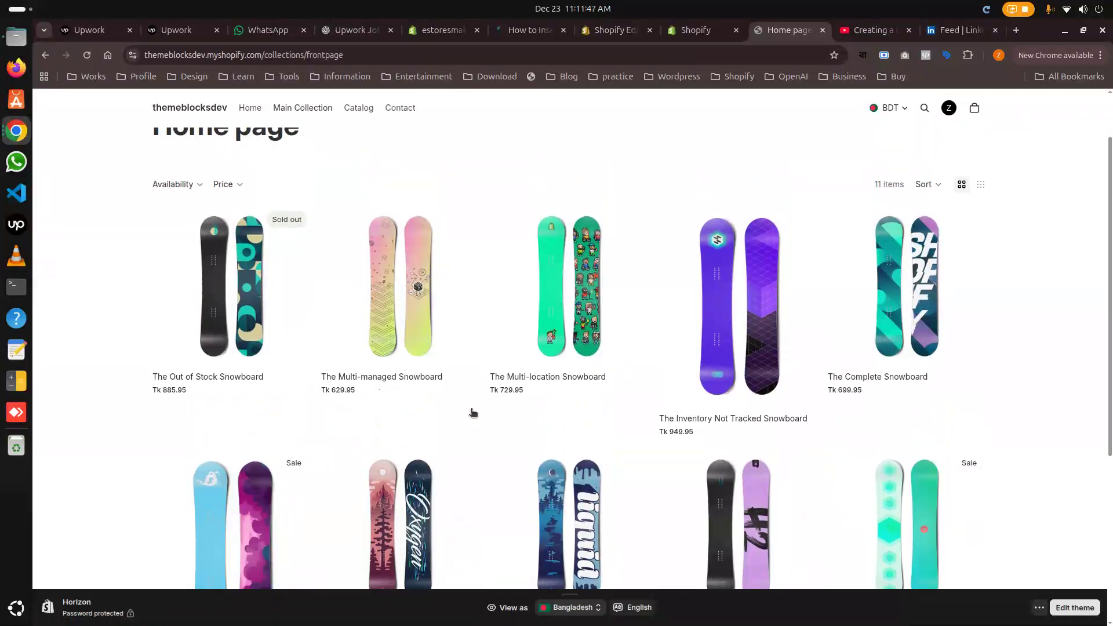
scroll(762, 419, "down", 2)
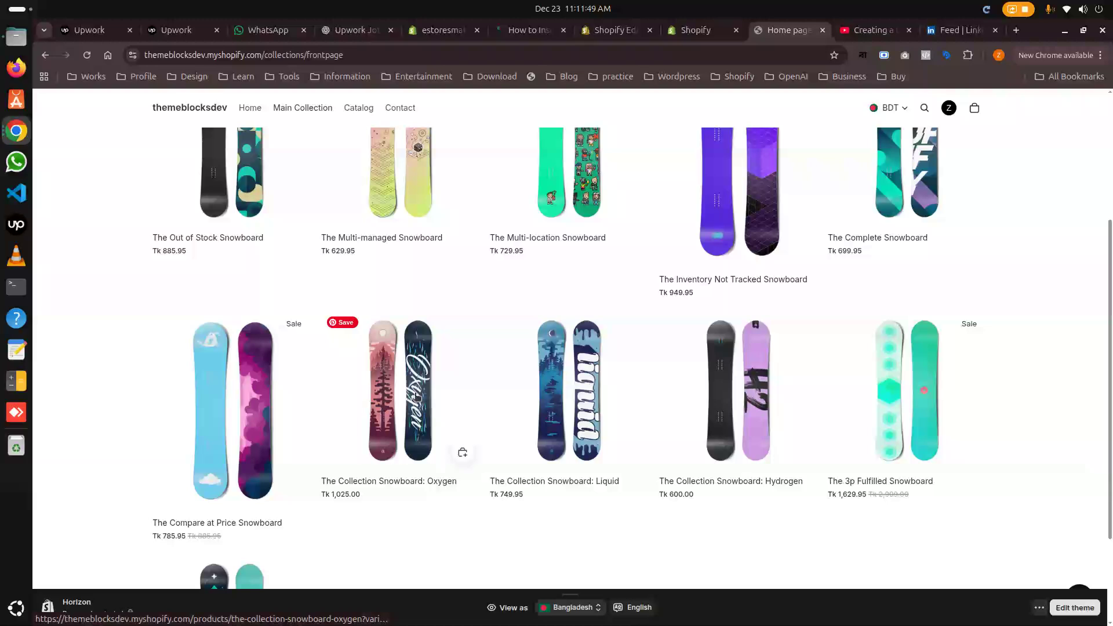
scroll(415, 397, "up", 1)
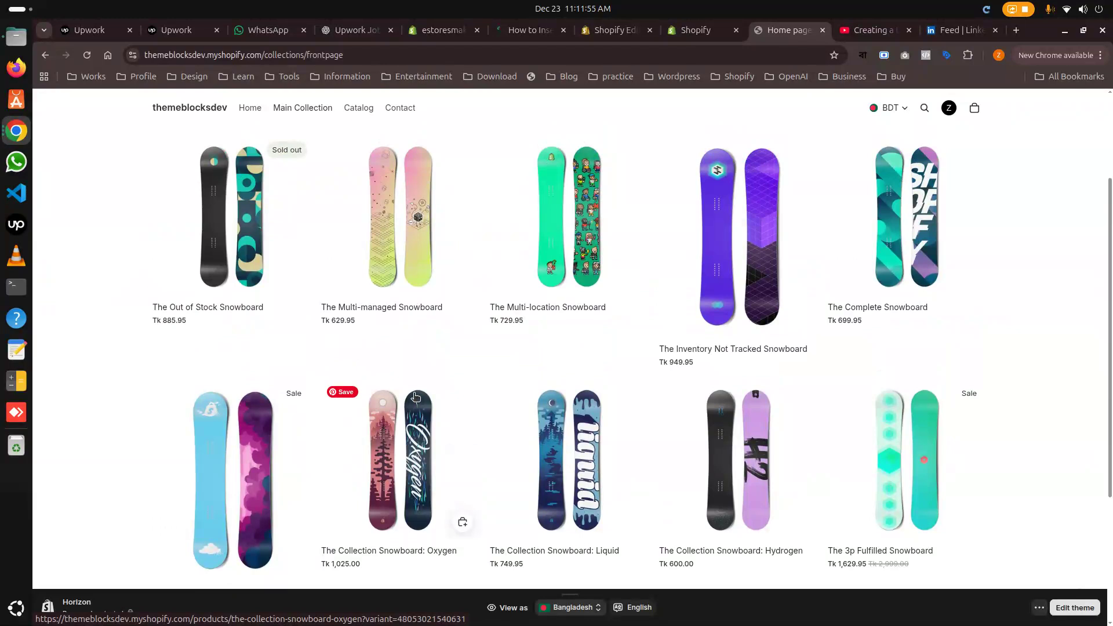
scroll(415, 397, "up", 1)
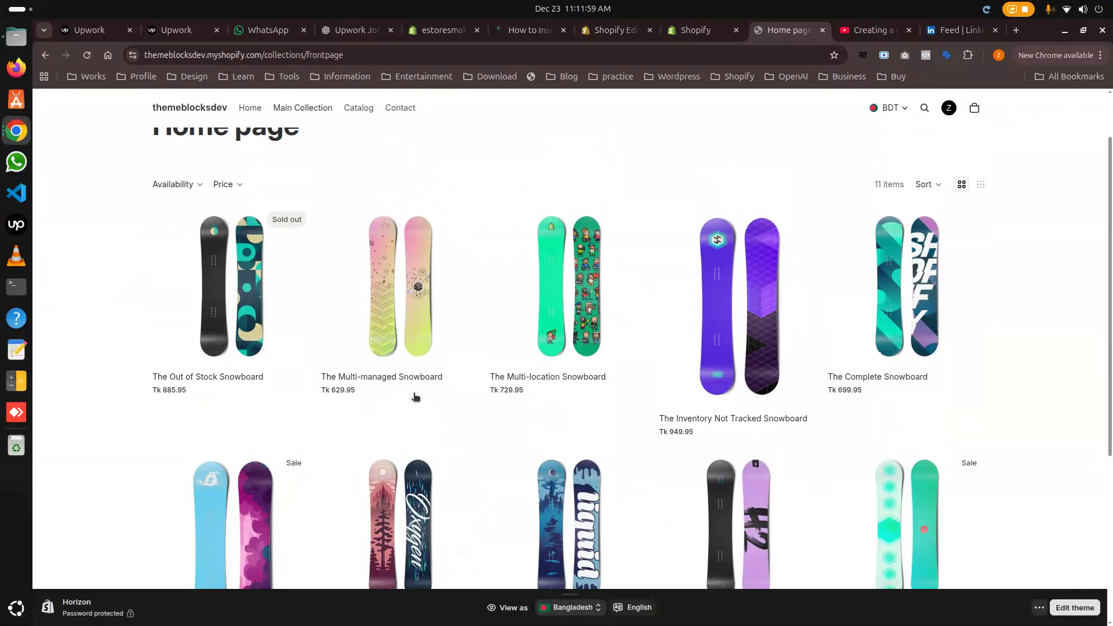
scroll(748, 348, "up", 1)
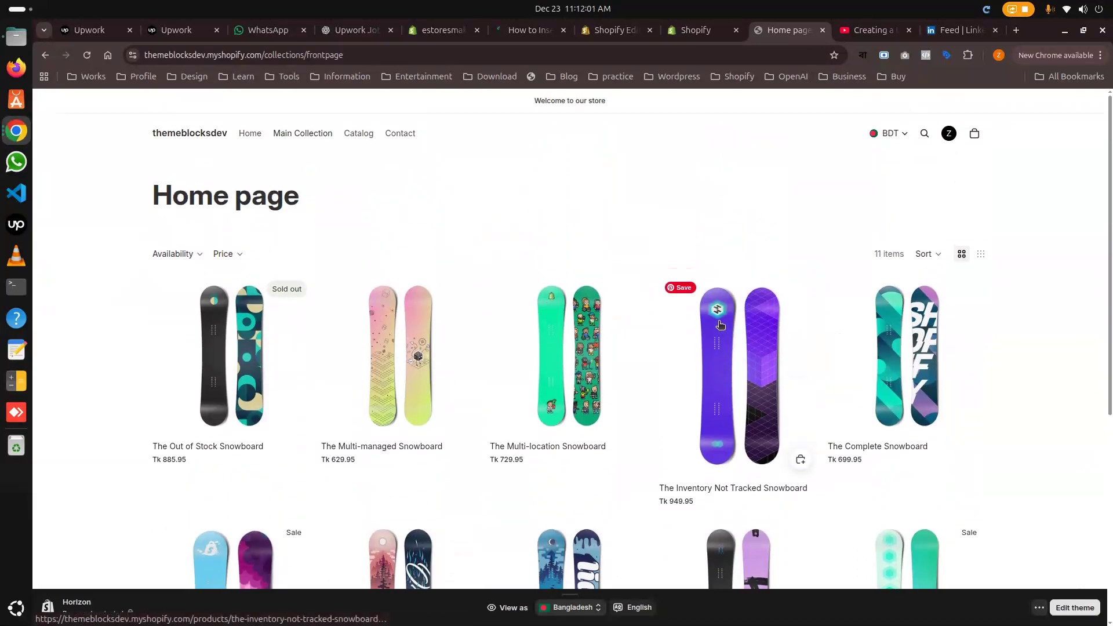
- Open the current Horizon theme in the theme editor from the Shopify admin and load the Main Collection page in its preview
left_click(701, 29)
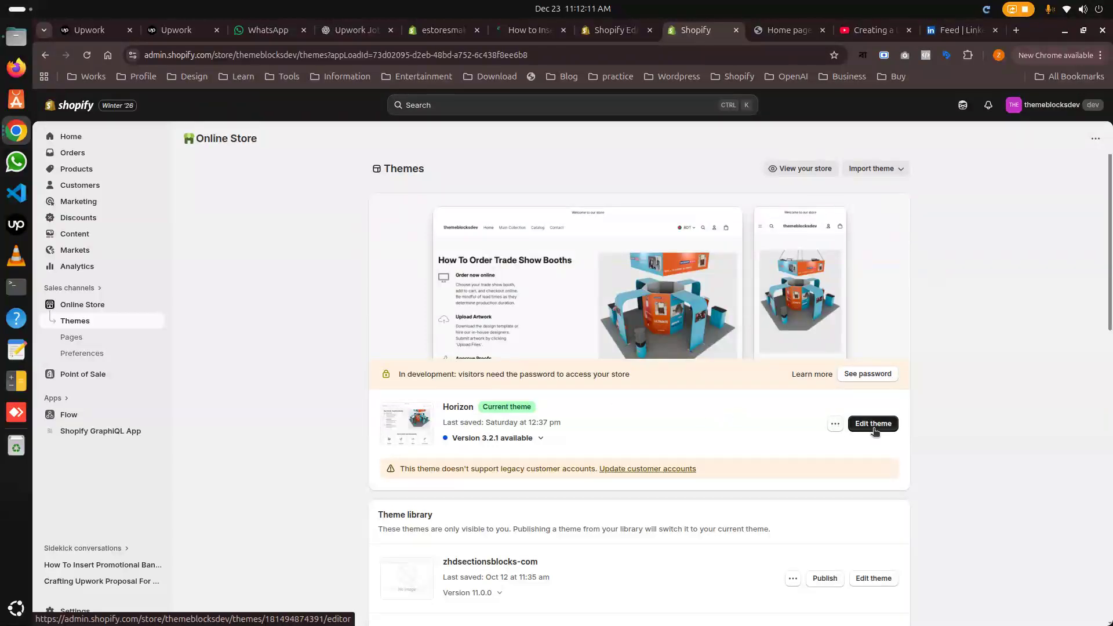
left_click(875, 428)
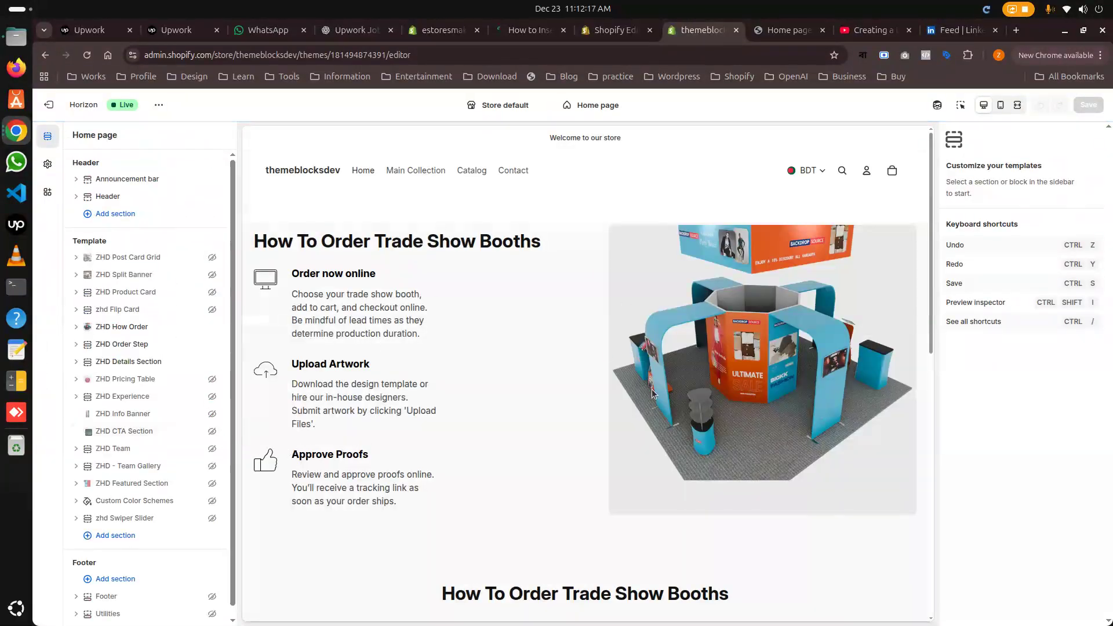
scroll(652, 430, "down", 2)
scroll(652, 430, "down", 2)
scroll(652, 430, "up", 5)
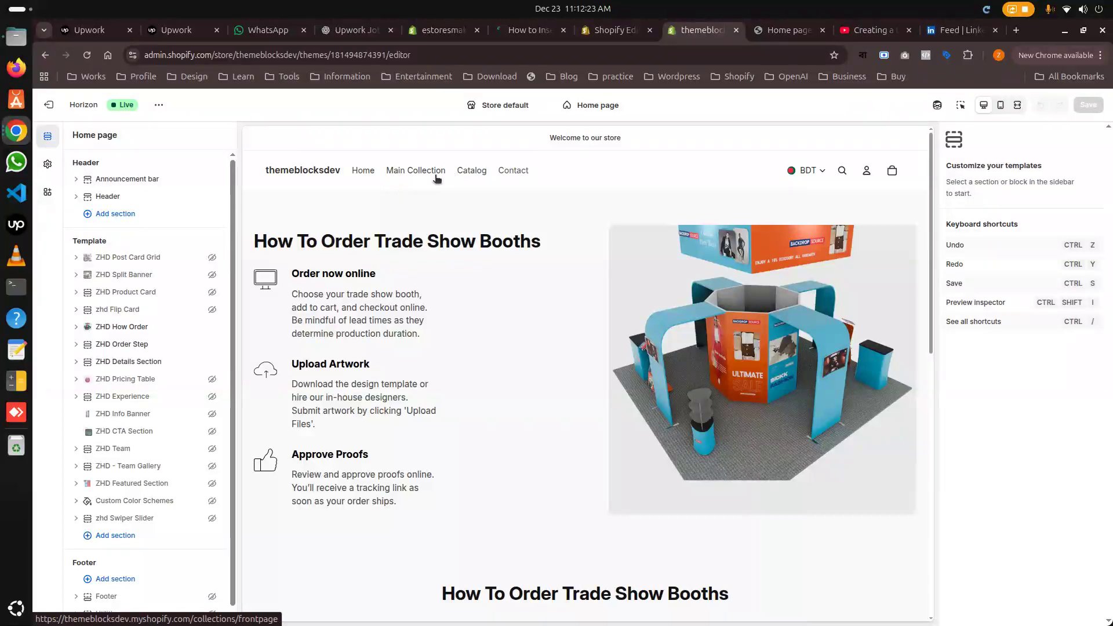
left_click(409, 171)
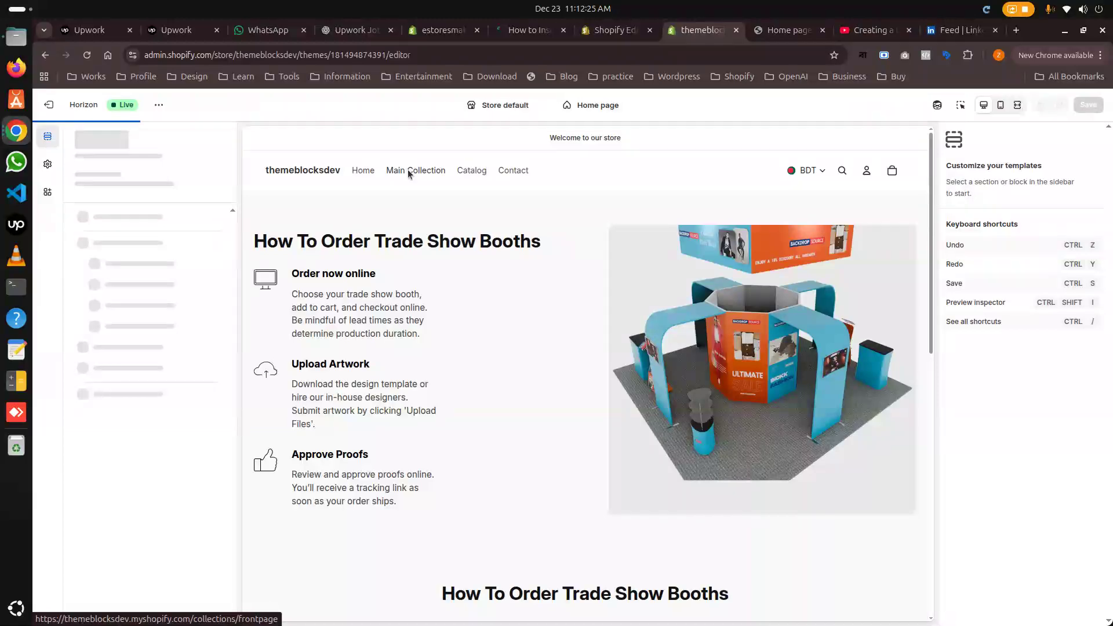
- Review the Default collection template's product grid in the editor preview, from the page heading to the last products
scroll(400, 479, "down", 3)
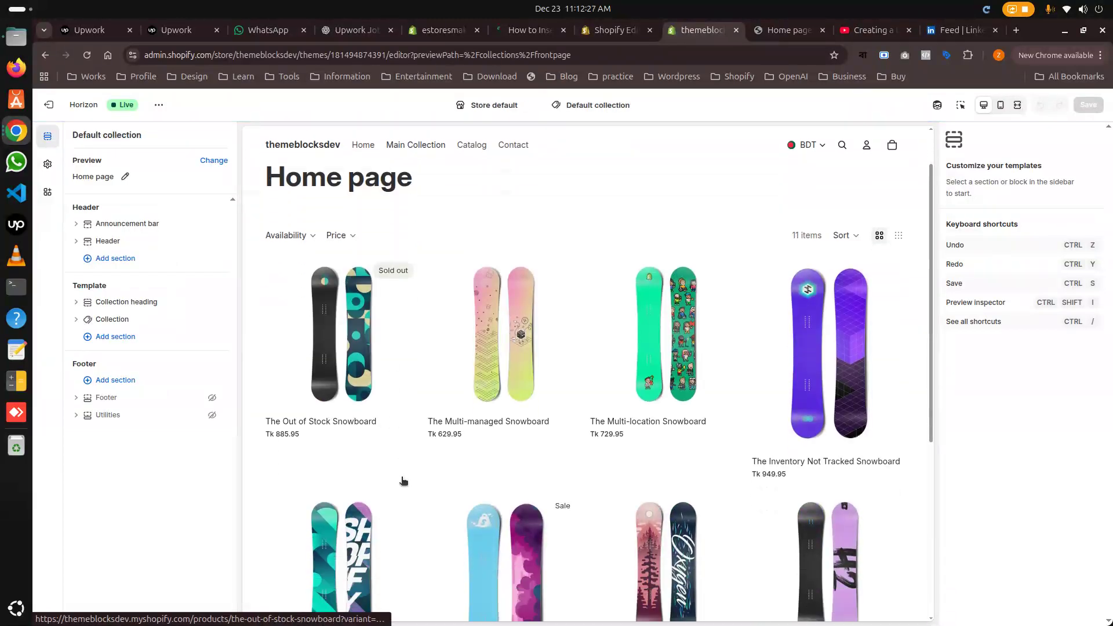
scroll(405, 484, "up", 3)
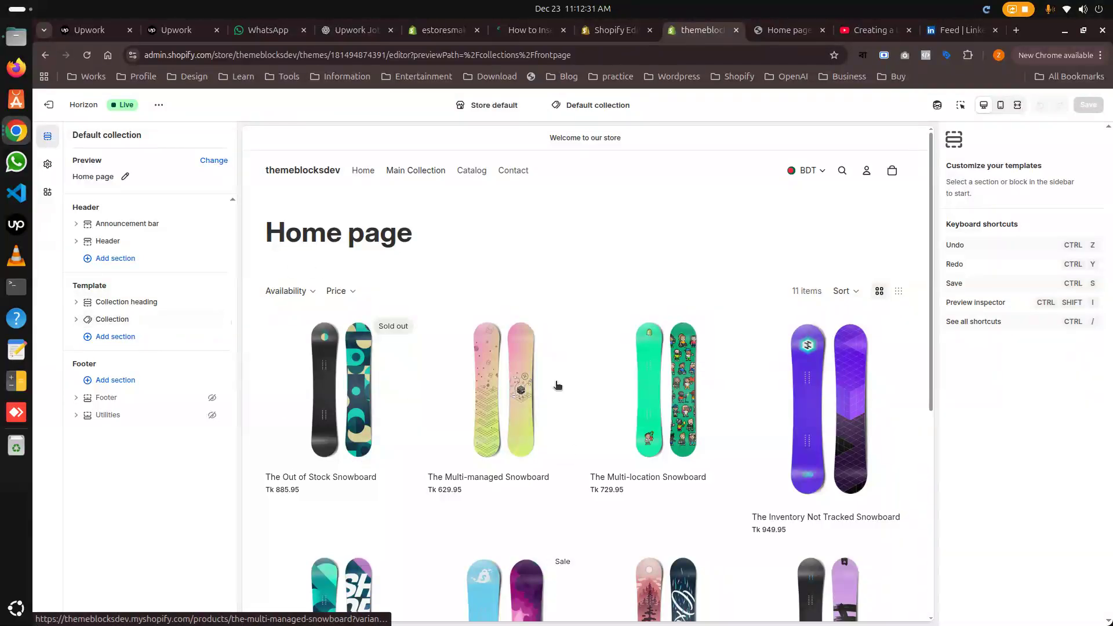
scroll(415, 390, "down", 6)
scroll(563, 502, "up", 6)
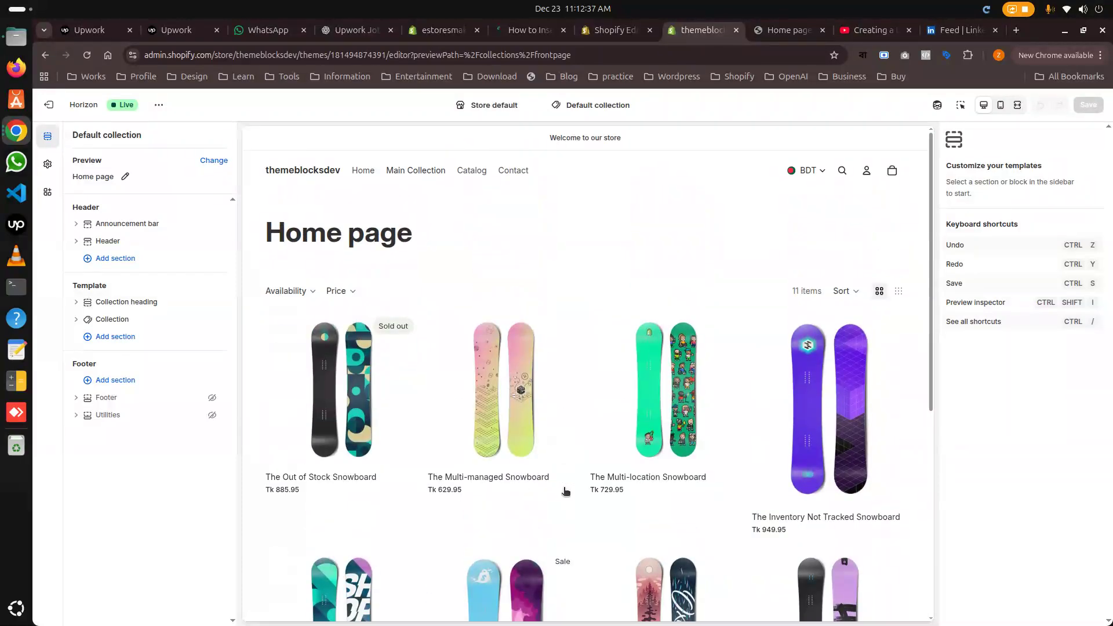
scroll(565, 492, "down", 4)
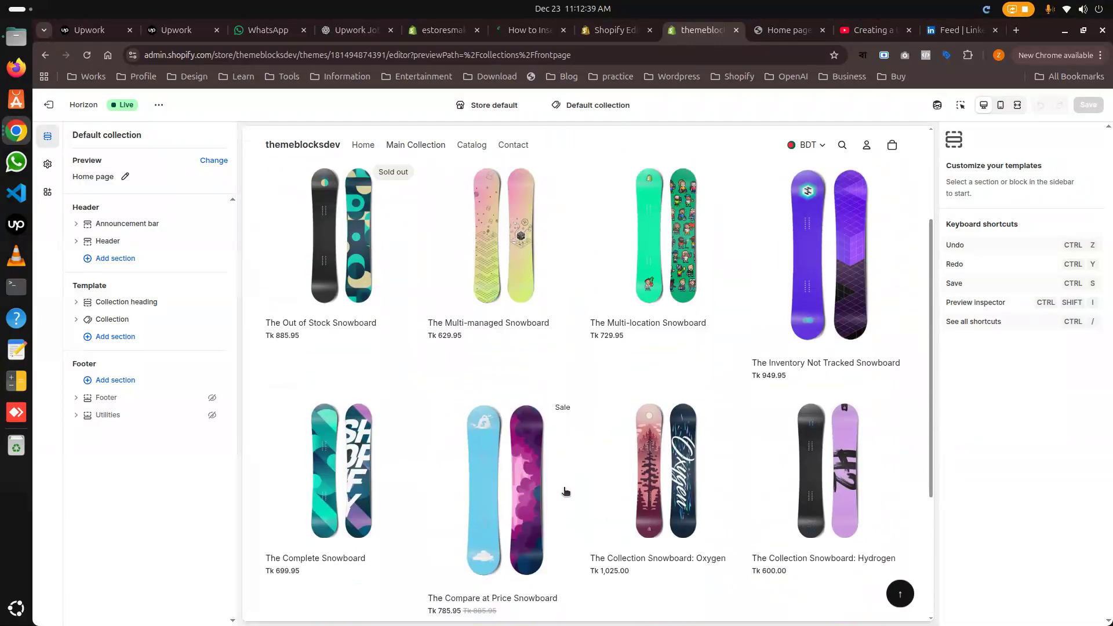
scroll(565, 492, "up", 4)
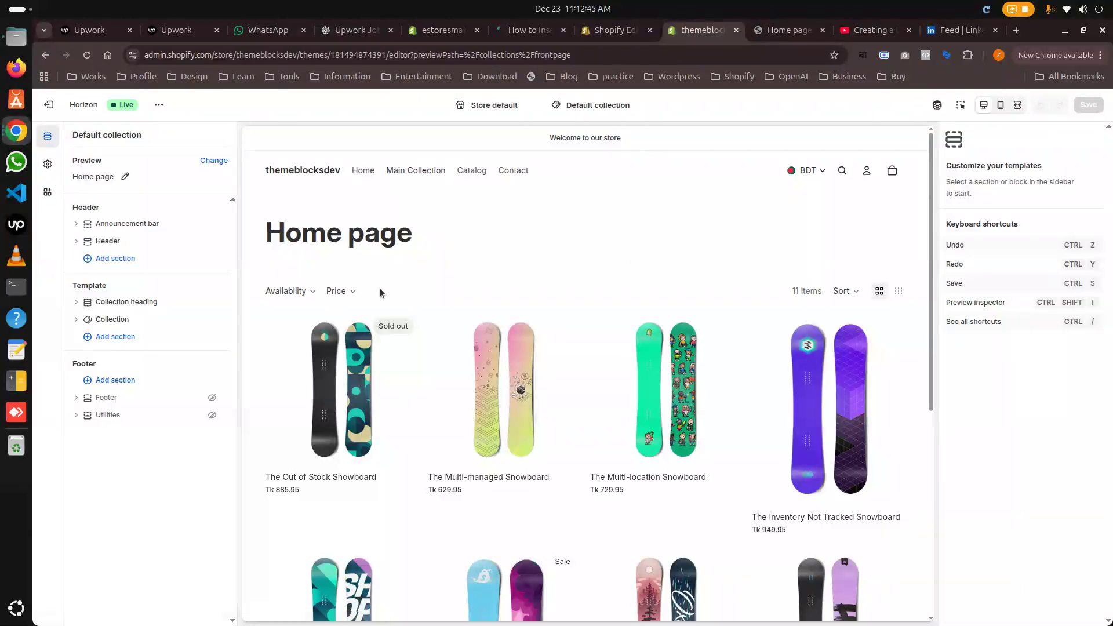
scroll(667, 458, "down", 5)
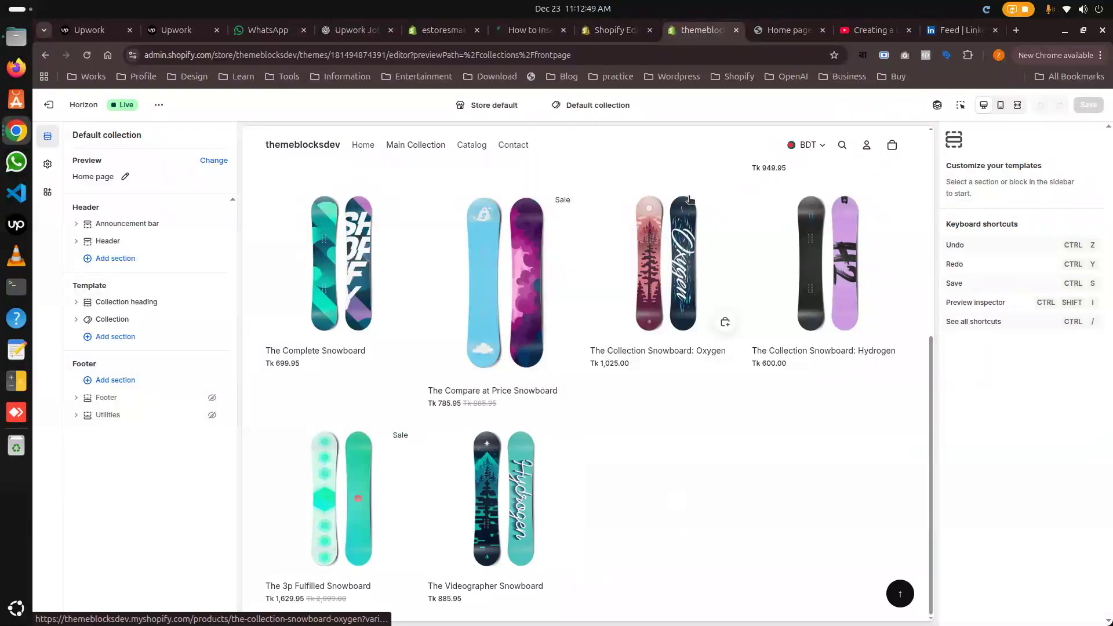
- Switch to the eStoresMaker promo banner tutorial and examine its before-and-after product grid illustration
left_click(533, 29)
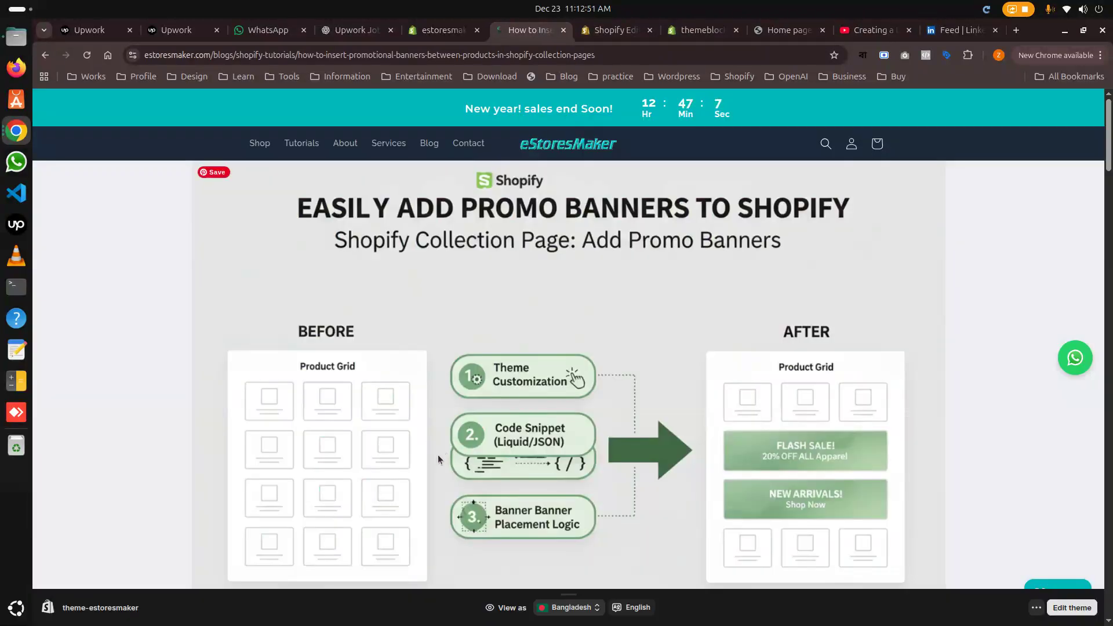
scroll(454, 444, "down", 2)
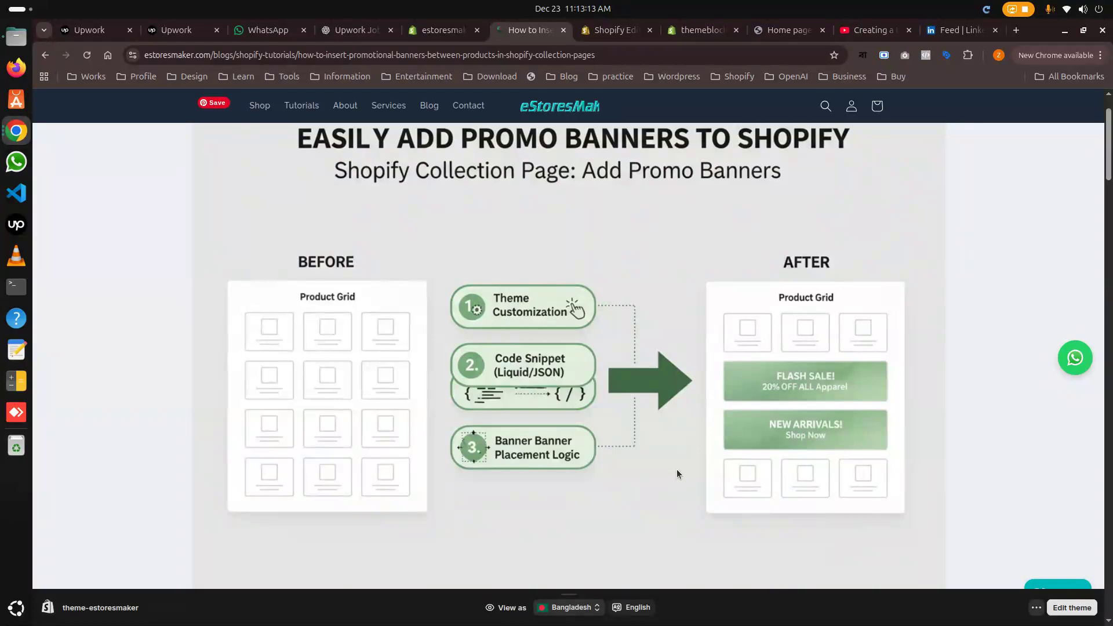
- Return to the theme editor, hide the Collection section of the Default collection template and save the theme
left_click(700, 34)
scroll(672, 423, "up", 6)
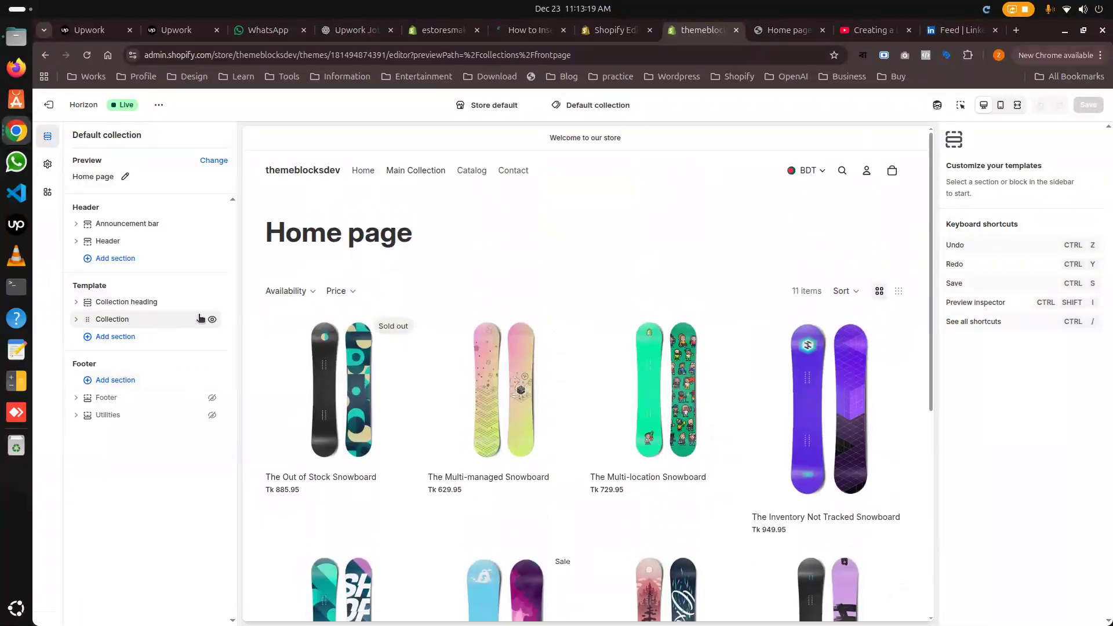
left_click(213, 321)
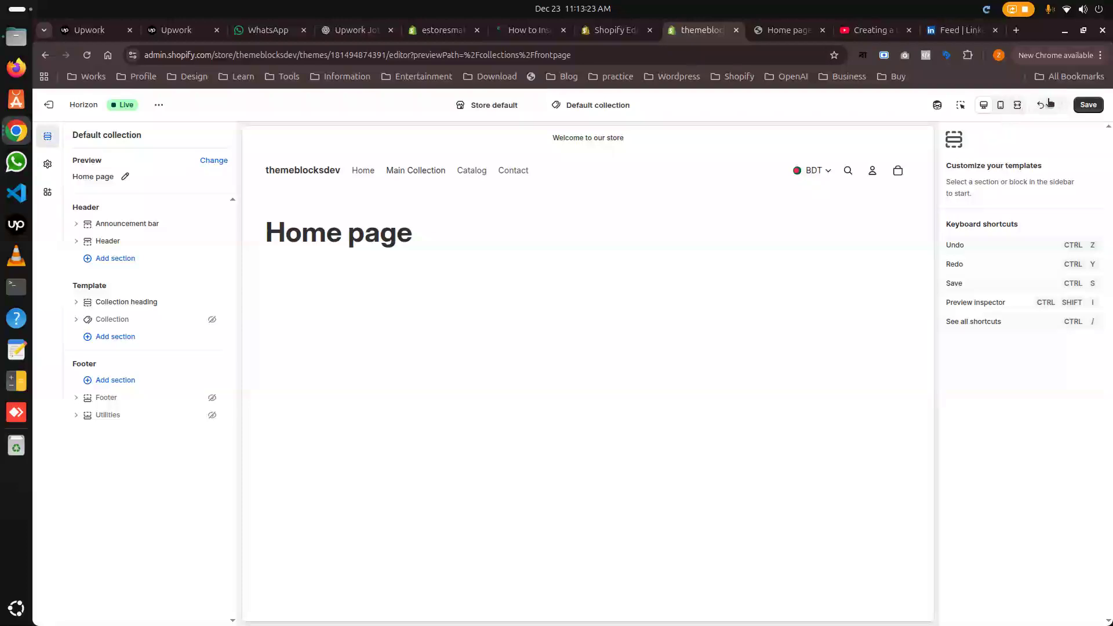
left_click(1088, 104)
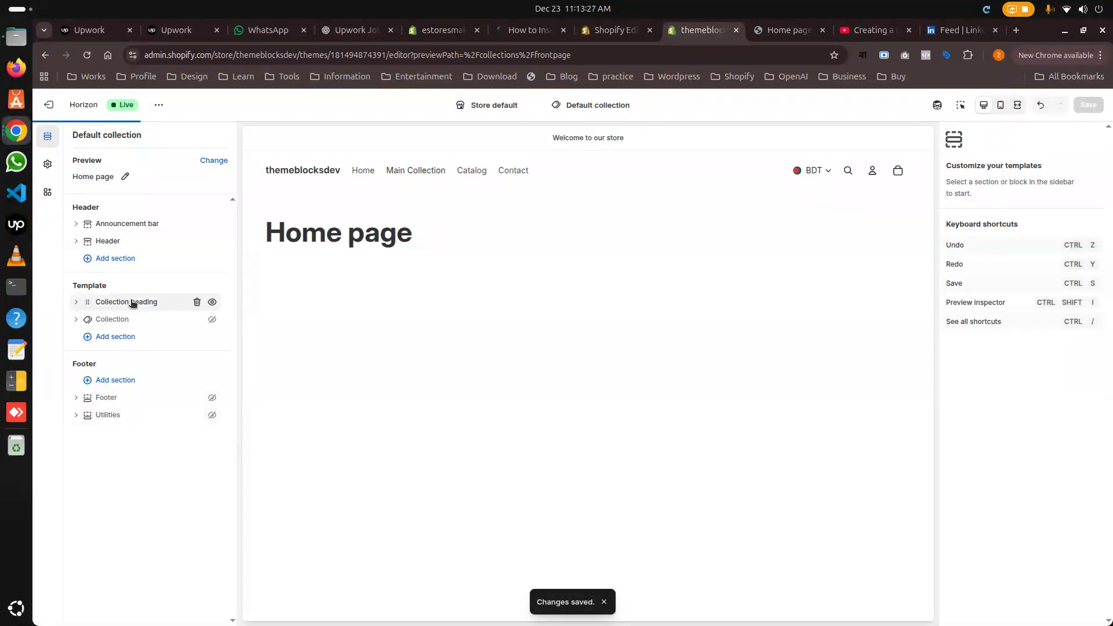
- Remove the dynamic source from the Title block in the Collection heading section and set its text to "First Collection"
left_click(132, 303)
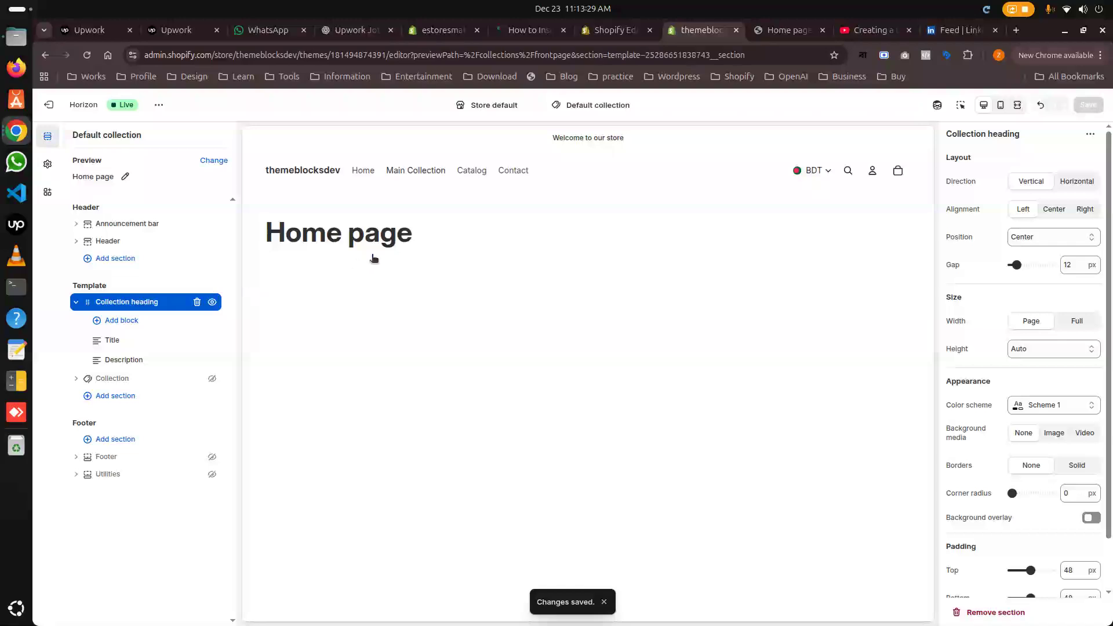
left_click(96, 342)
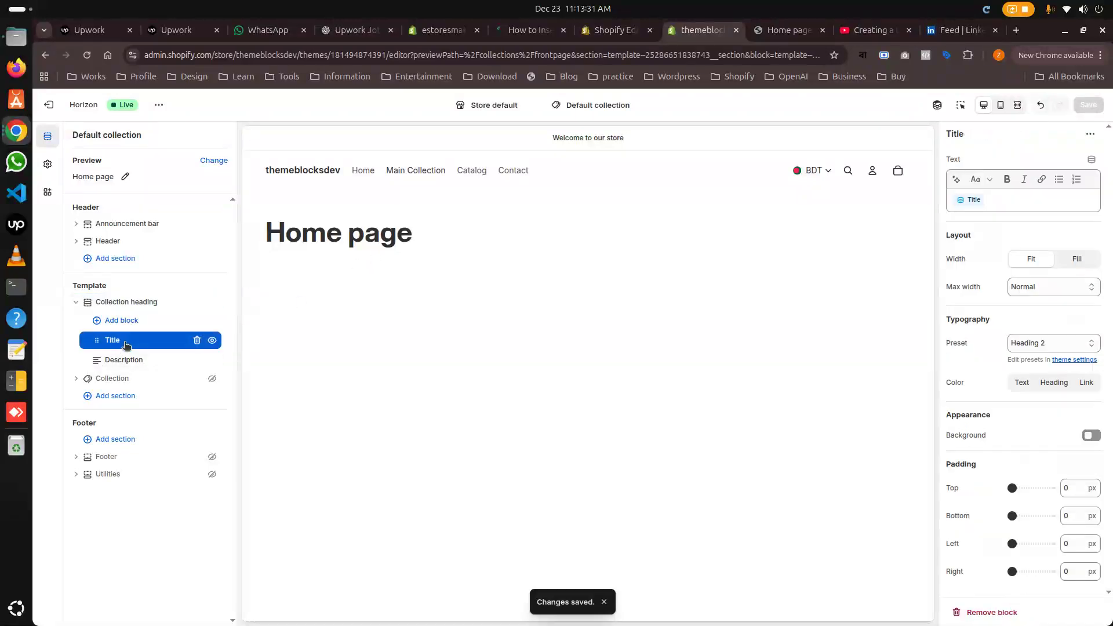
left_click(964, 203)
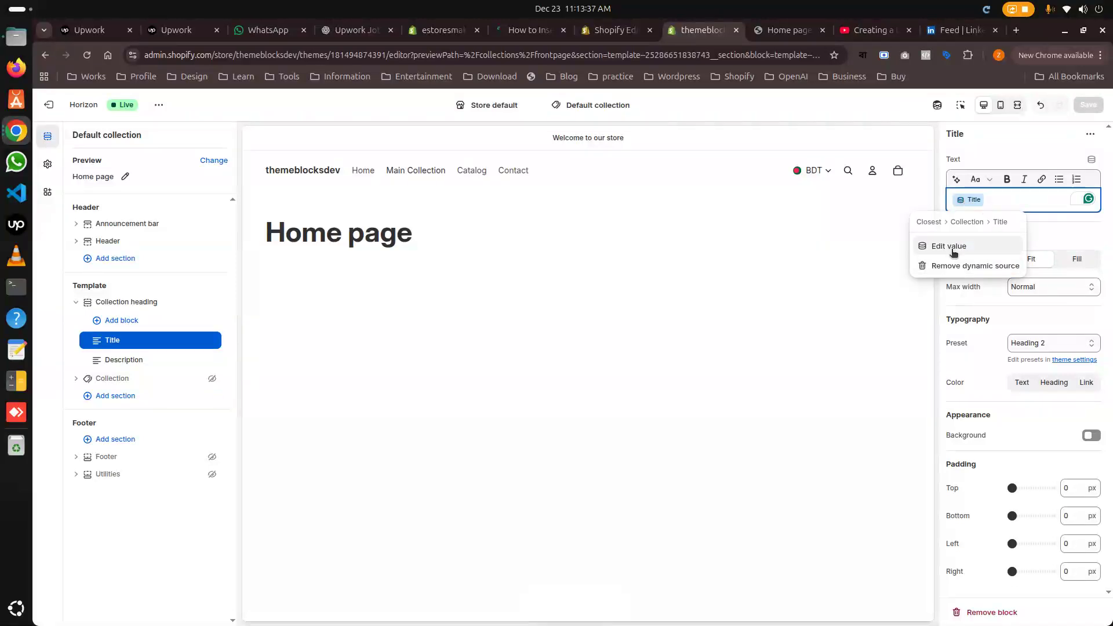
left_click(956, 267)
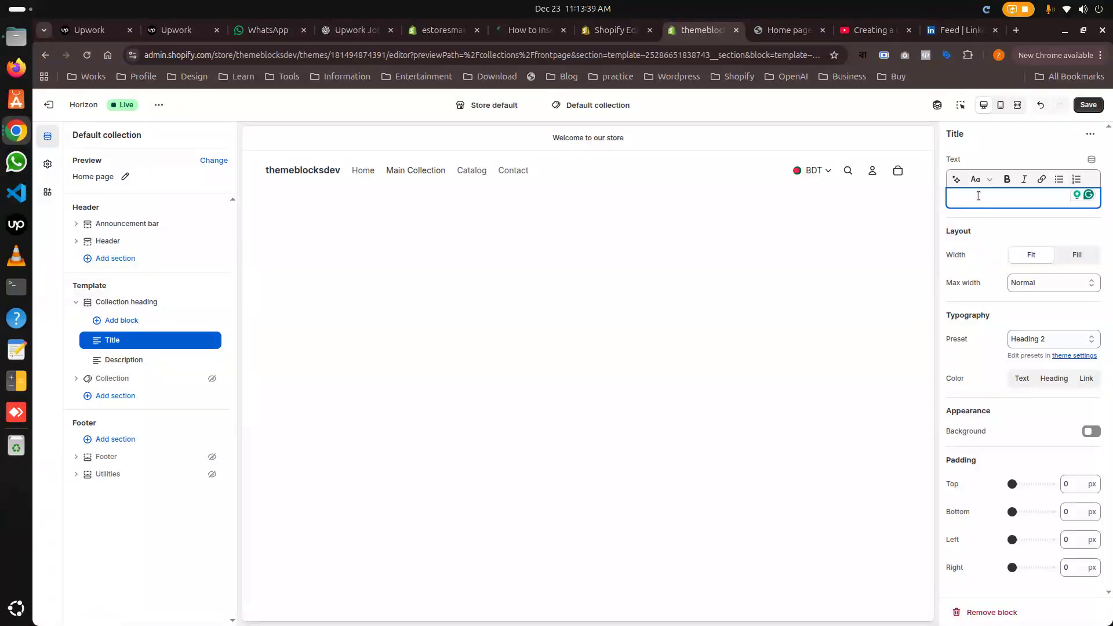
type("Fi")
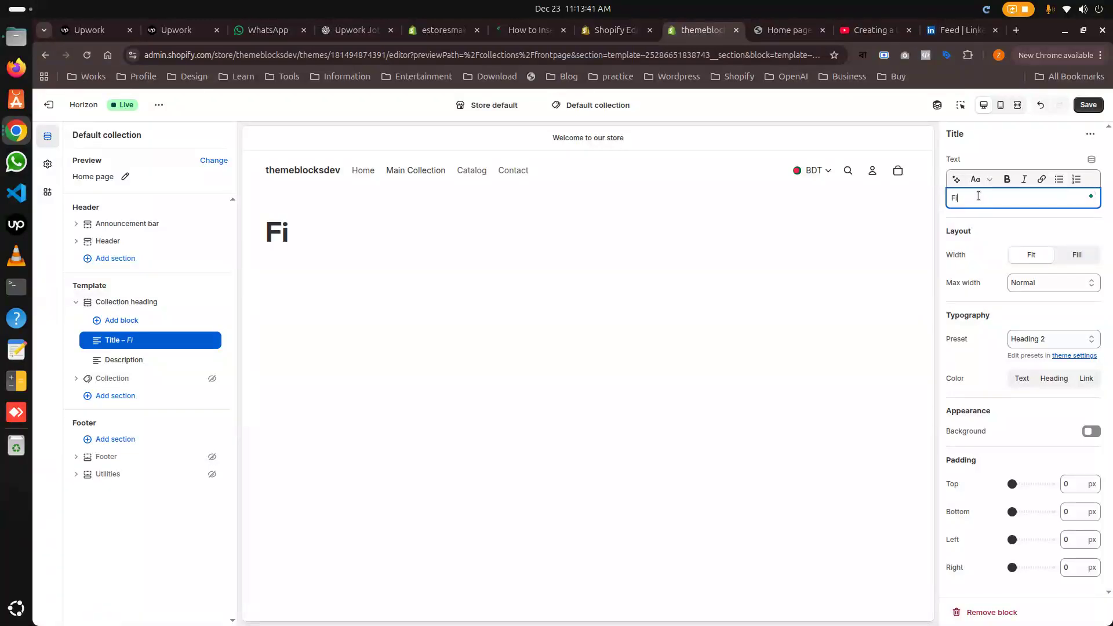
type("rst Collection")
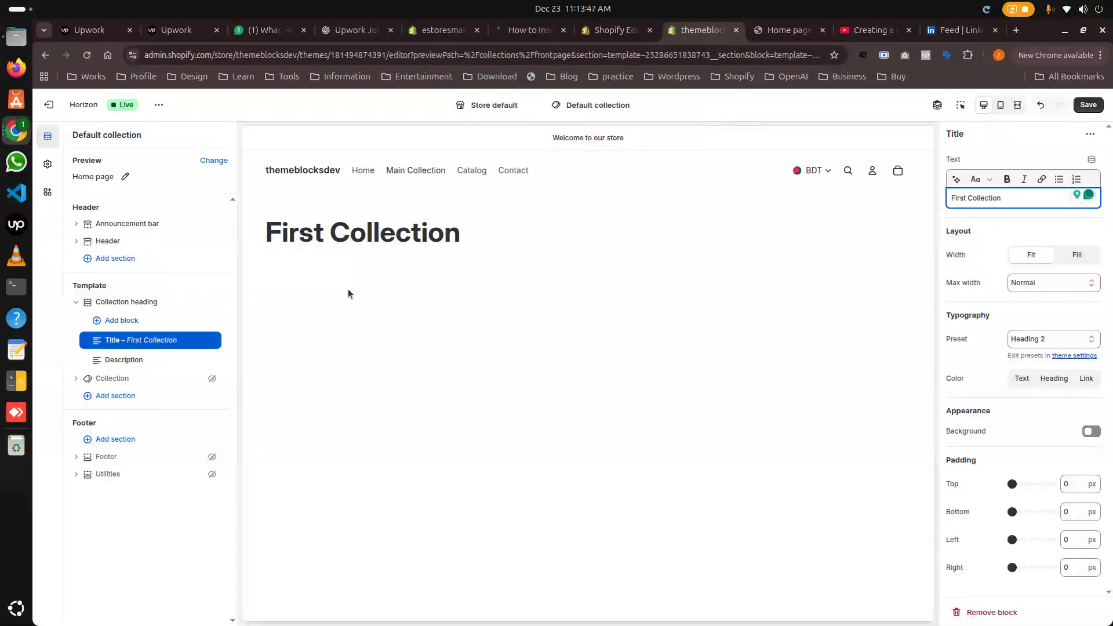
- Save the theme with the new First Collection title in the collection heading
left_click(551, 7)
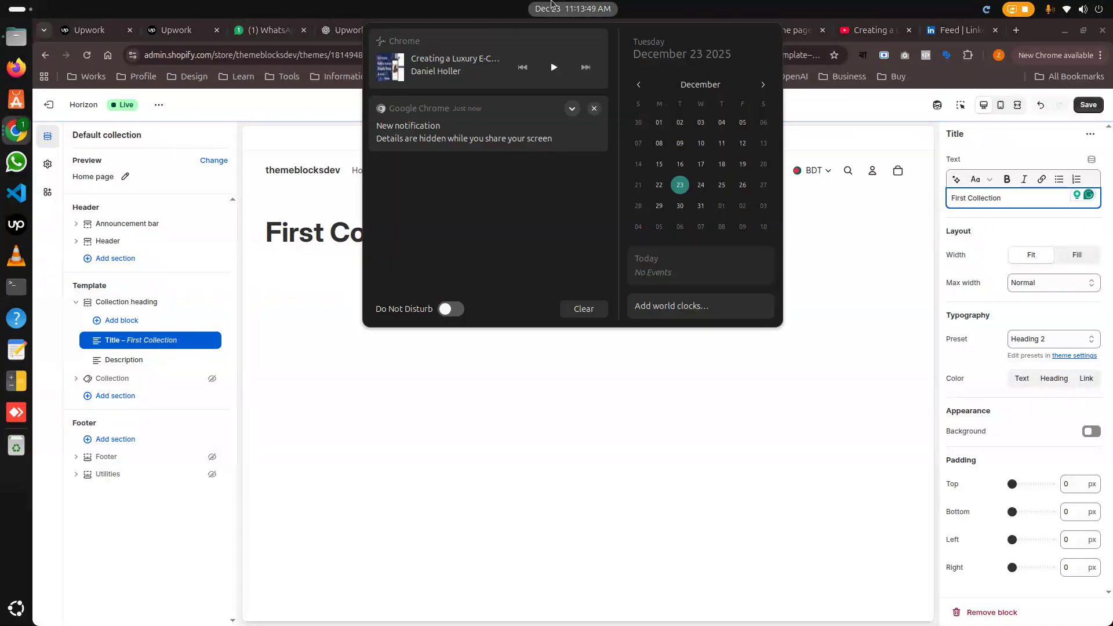
left_click(551, 7)
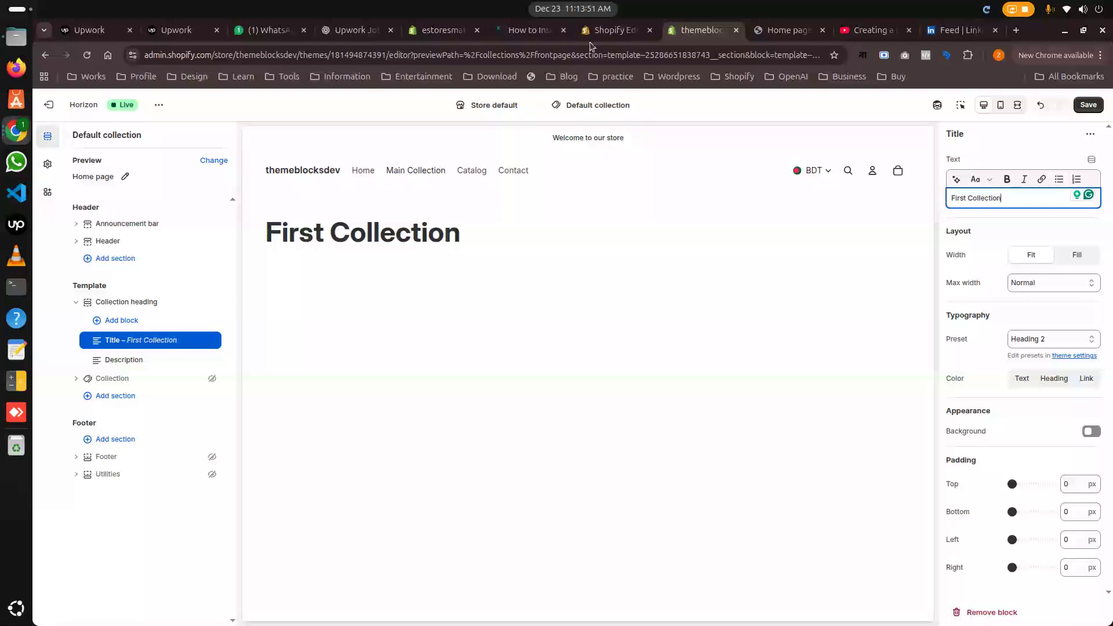
left_click(1089, 105)
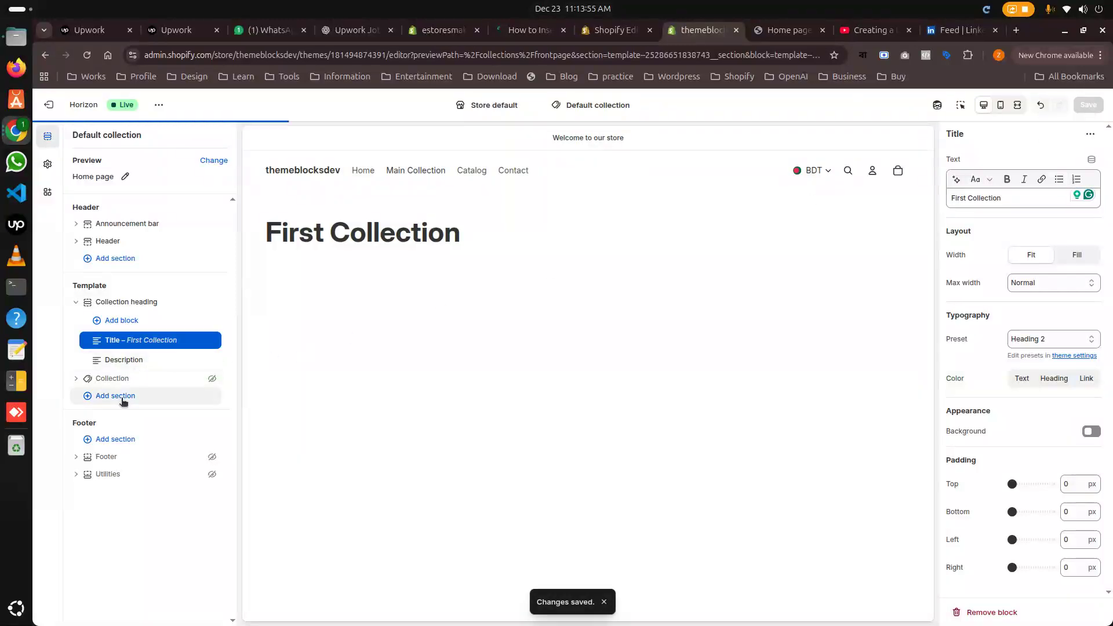
- Add a Featured collection: Grid section below the hidden Collection section and assign the Home page collection to it
left_click(123, 399)
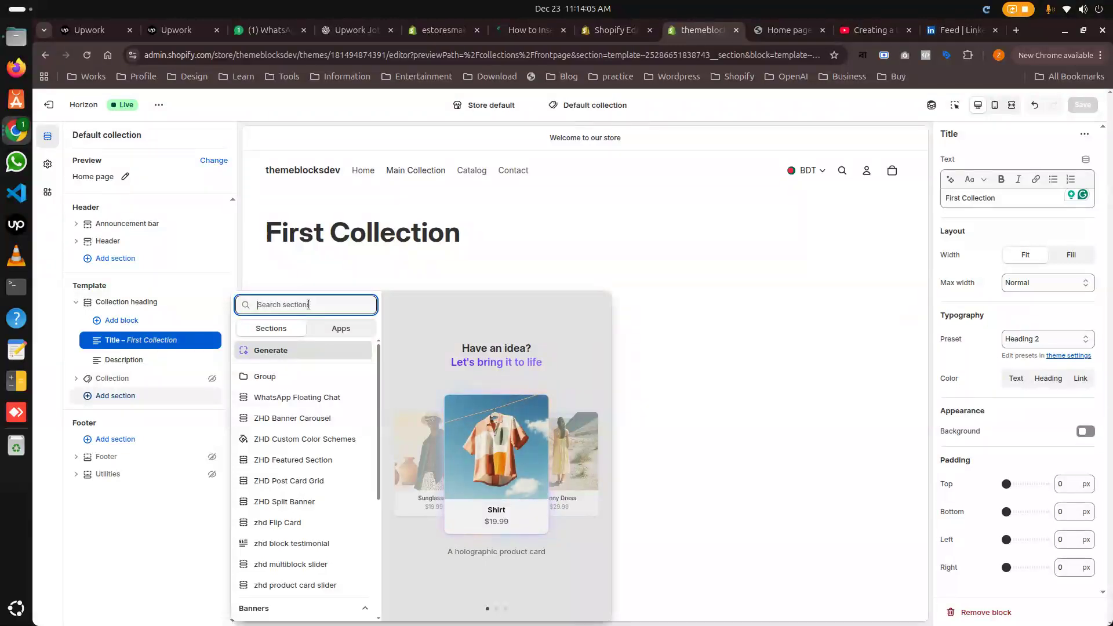
type("collection")
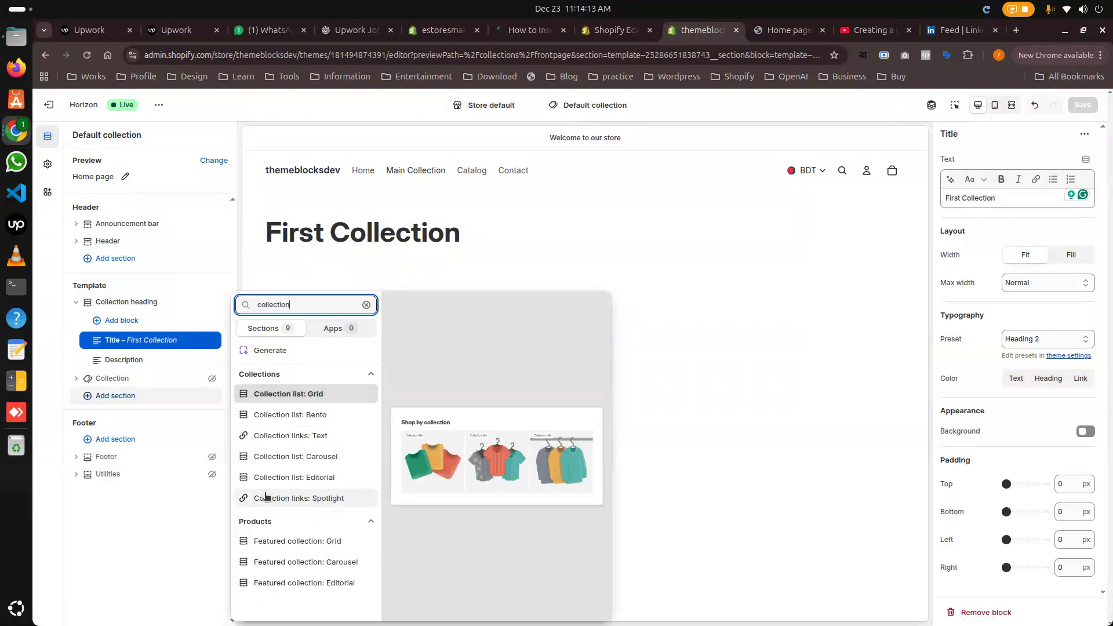
left_click(319, 542)
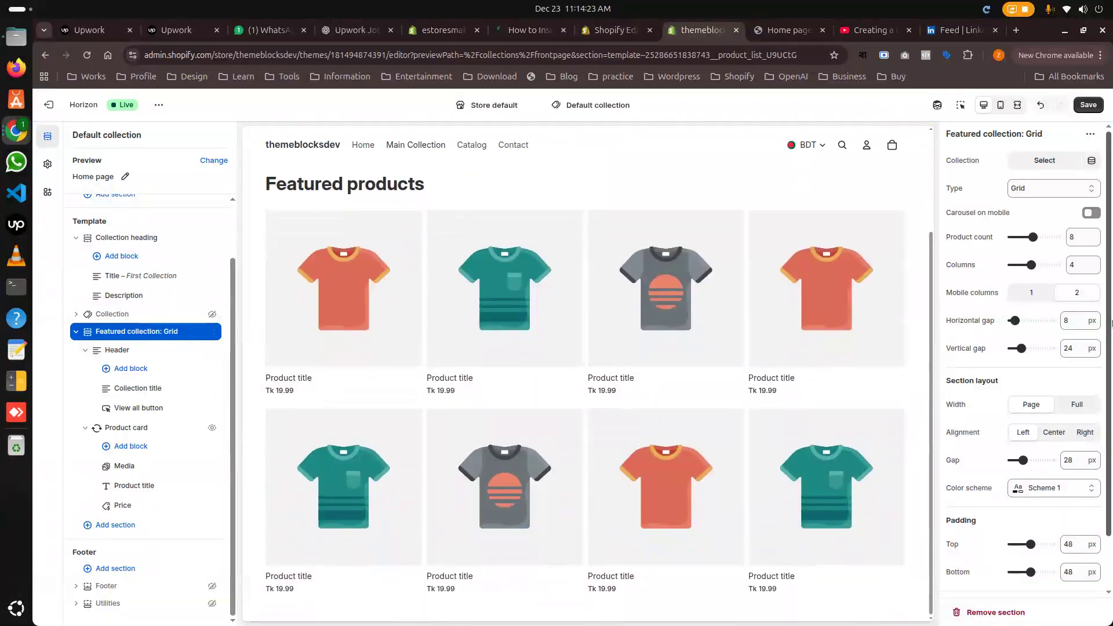
left_click(1044, 163)
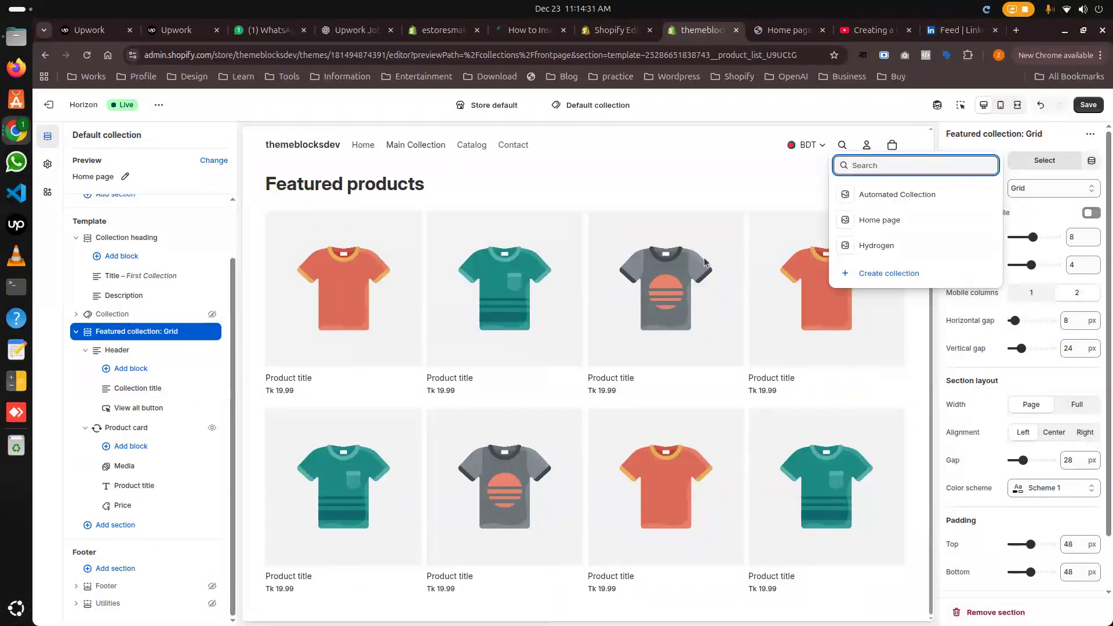
left_click(885, 226)
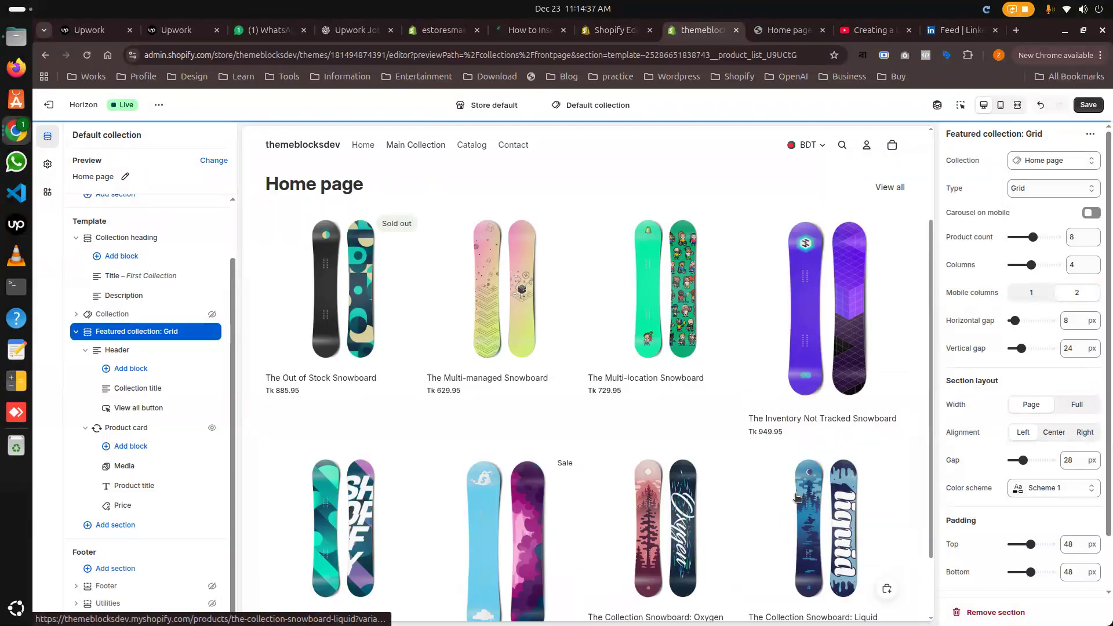
scroll(796, 504, "down", 2)
scroll(795, 504, "up", 3)
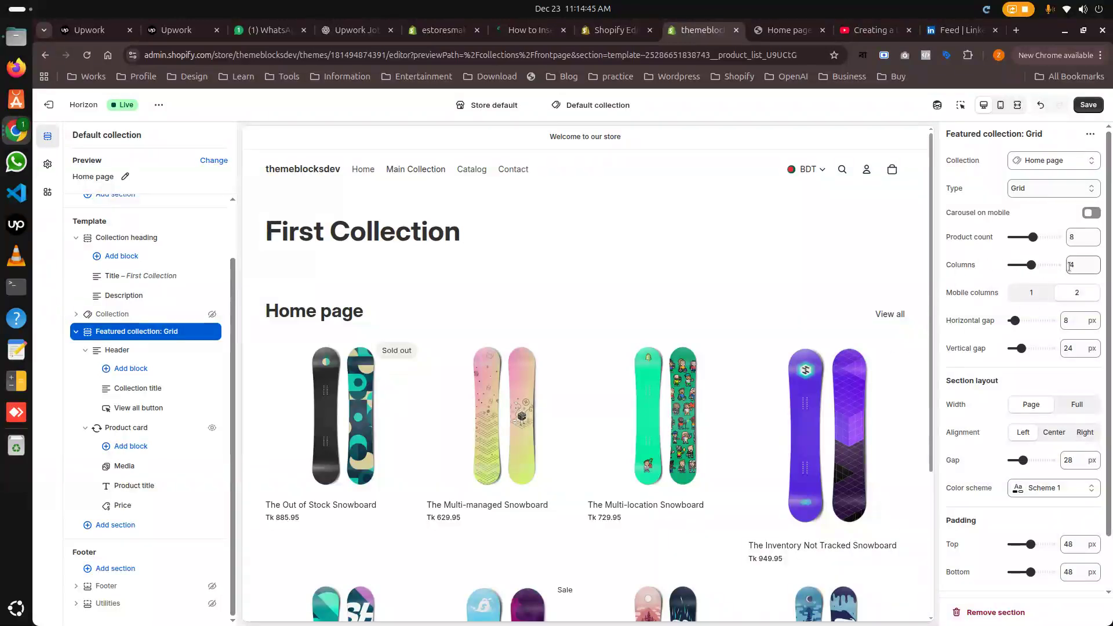
- Set the Home page grid's product count to 4 and its color scheme to Scheme 4, and save the theme
left_click_drag(1032, 238, 1020, 238)
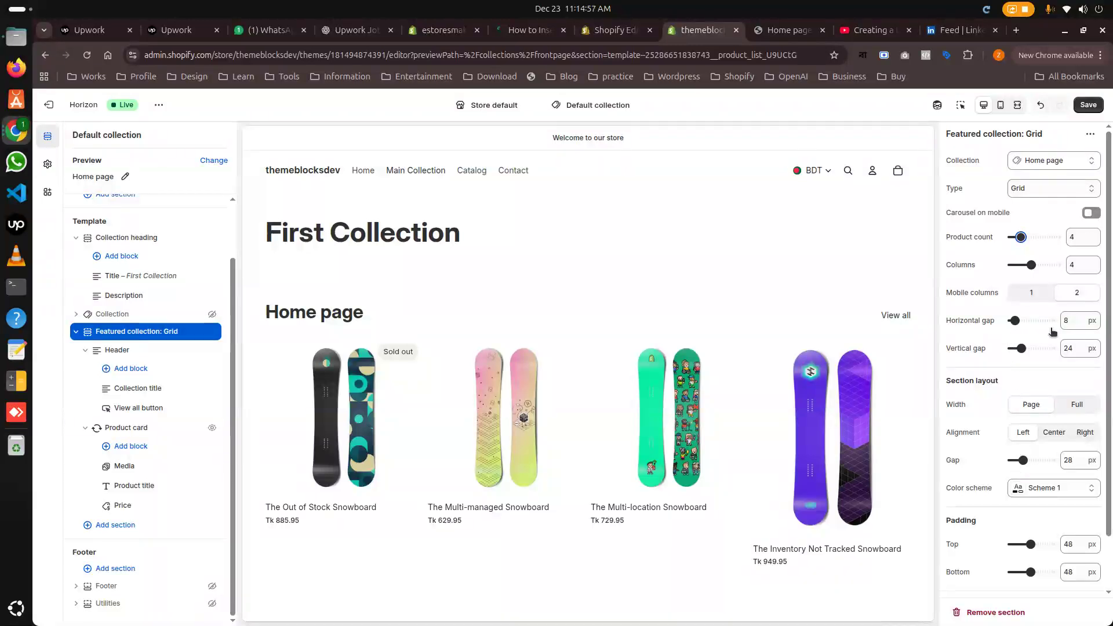
scroll(1049, 417, "down", 1)
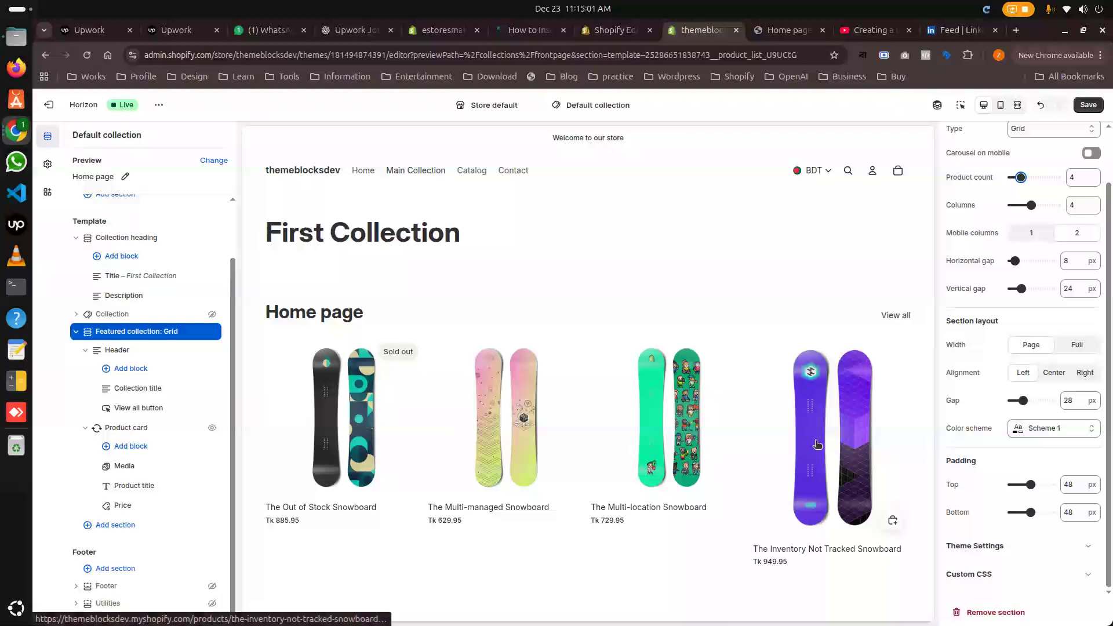
left_click(1042, 430)
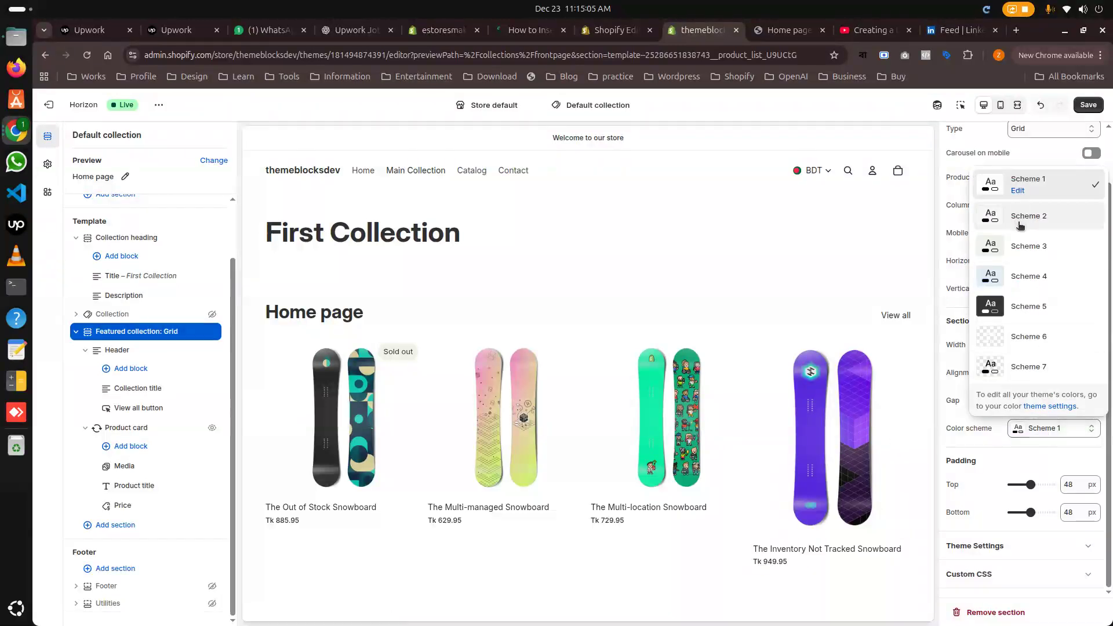
left_click(1022, 276)
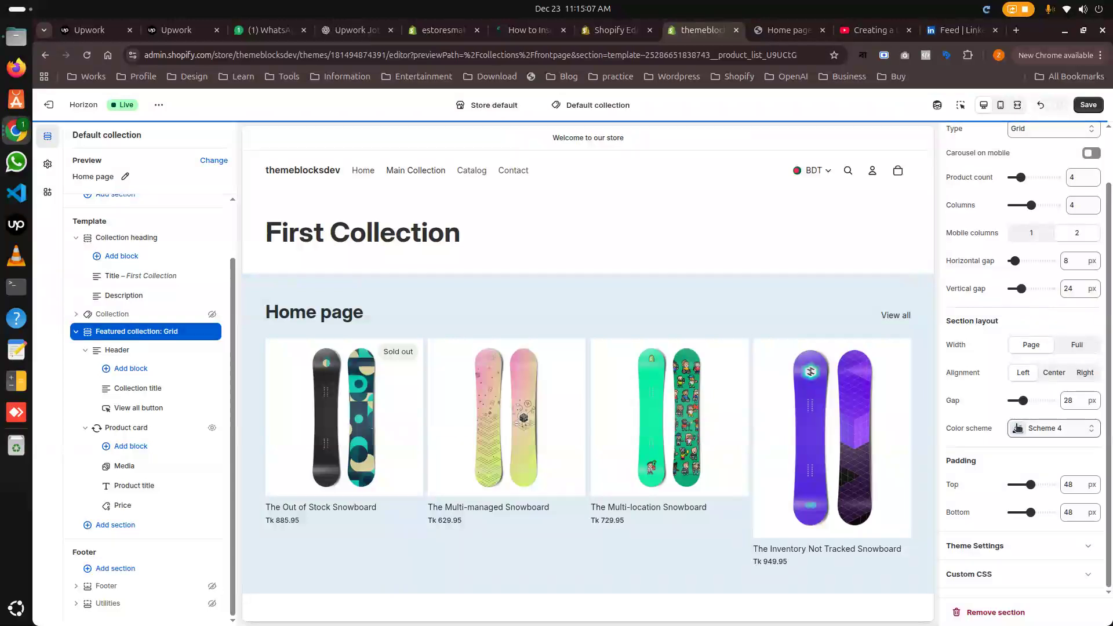
left_click(1089, 105)
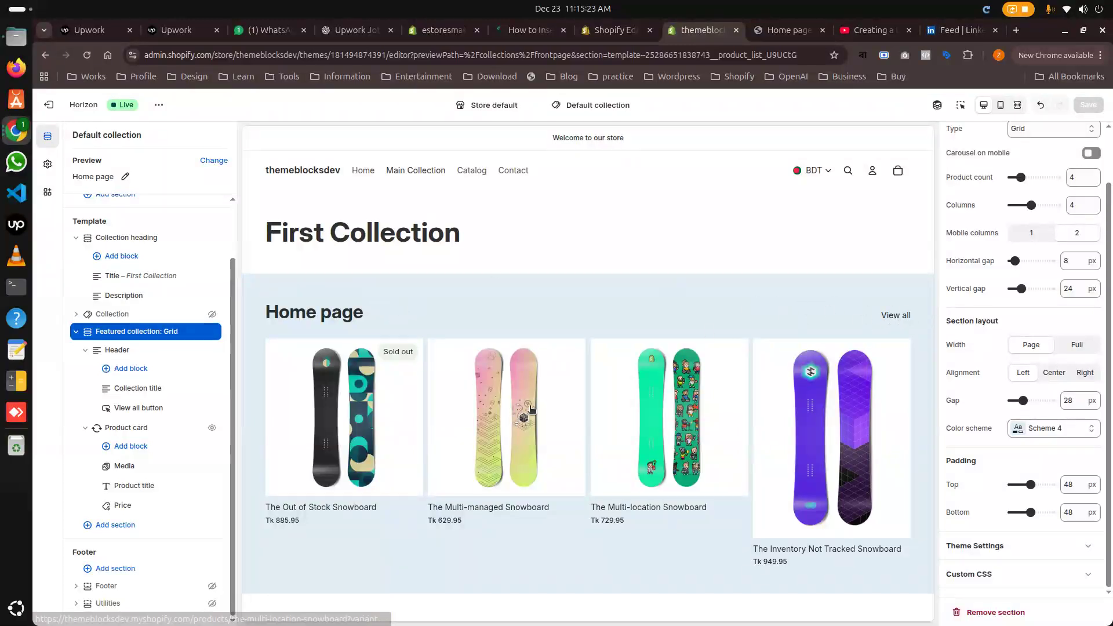
- Add the custom ZHD CTA Section below the Featured collection: Grid section as a promotional banner
left_click(76, 332)
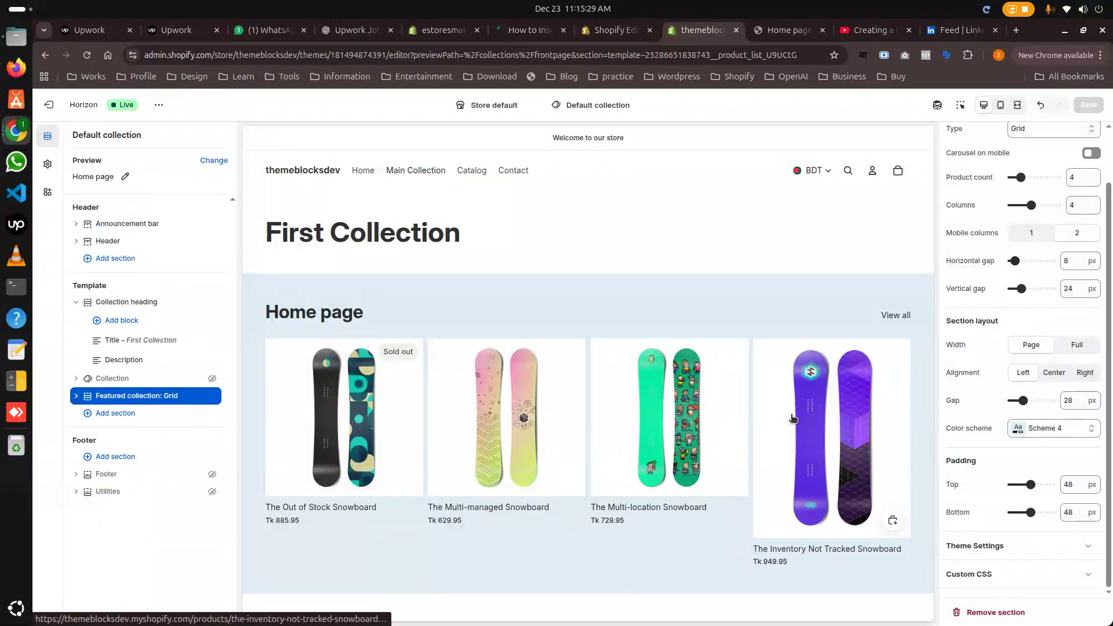
left_click(128, 417)
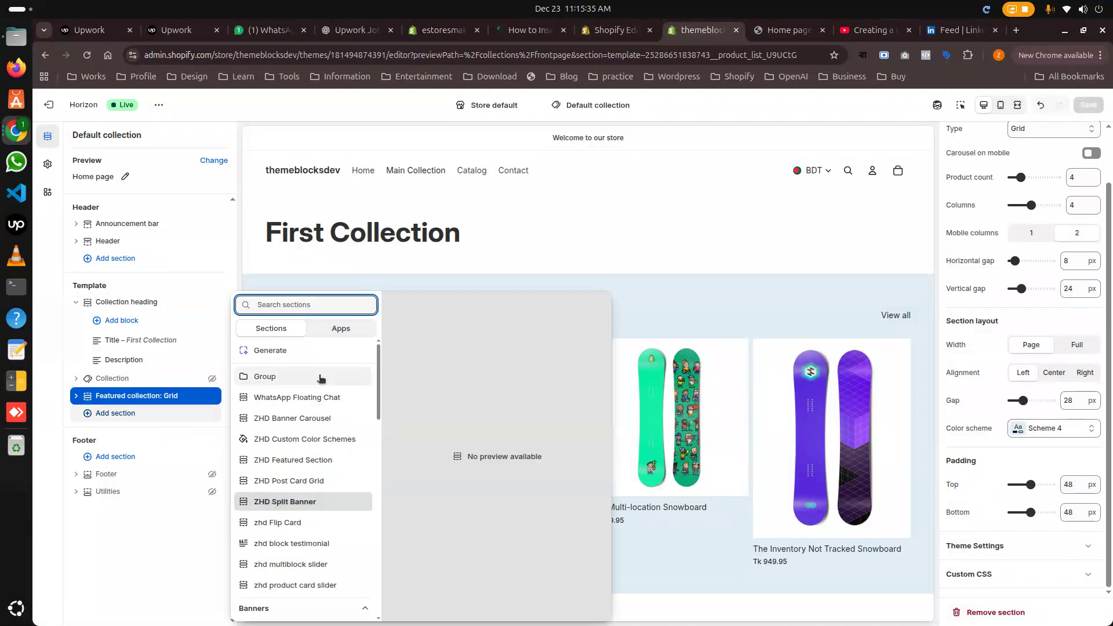
scroll(321, 458, "down", 2)
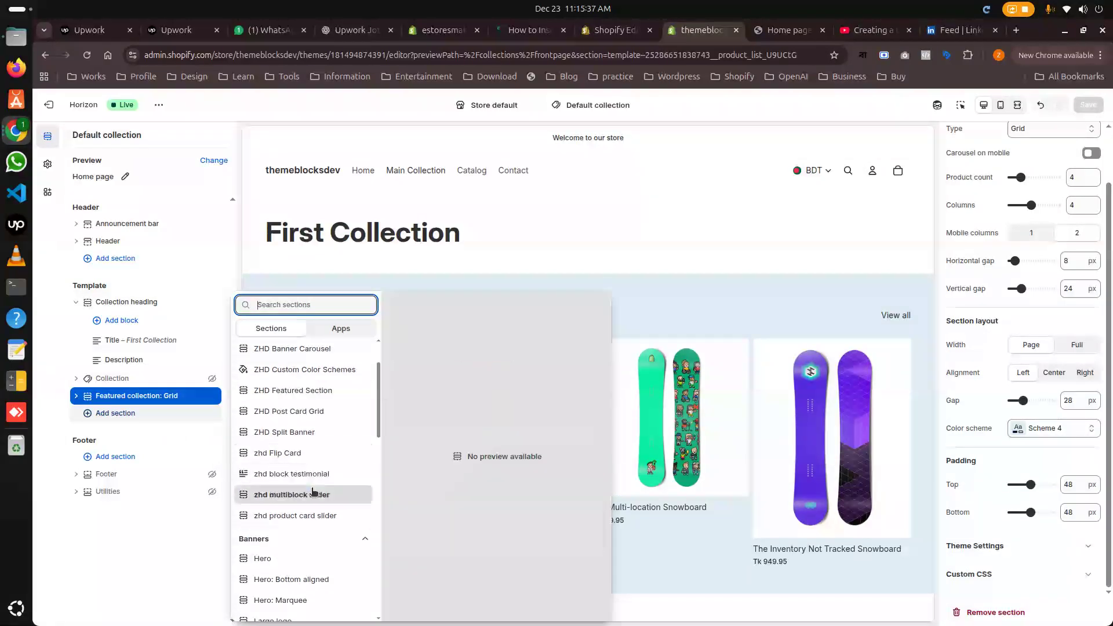
scroll(313, 492, "up", 2)
scroll(312, 493, "down", 6)
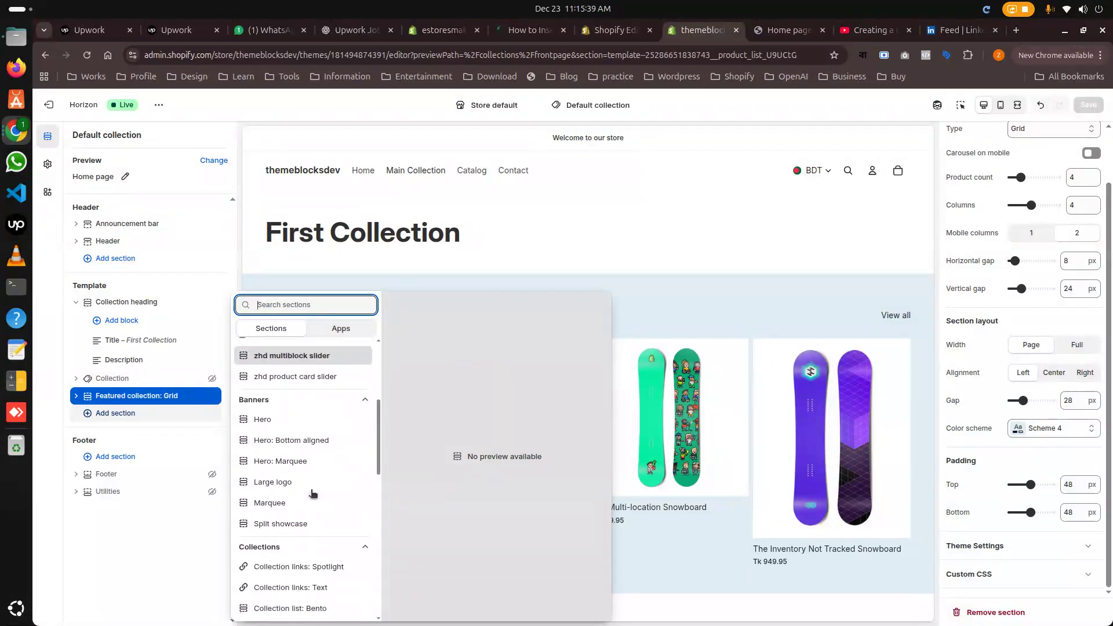
scroll(311, 493, "down", 6)
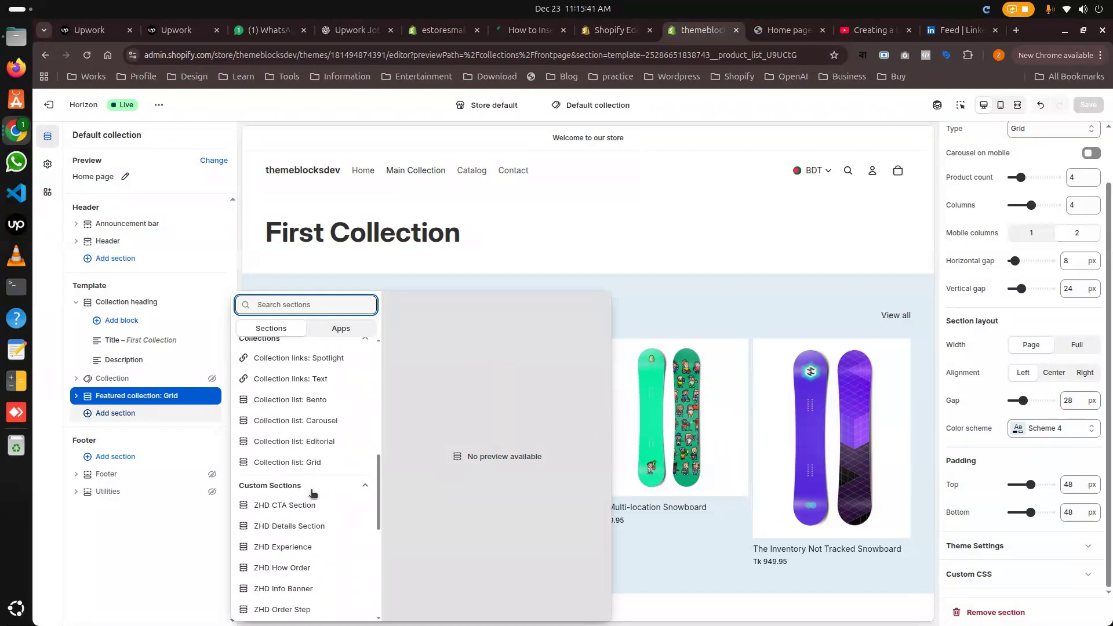
scroll(312, 493, "down", 6)
scroll(312, 493, "down", 2)
scroll(312, 494, "up", 15)
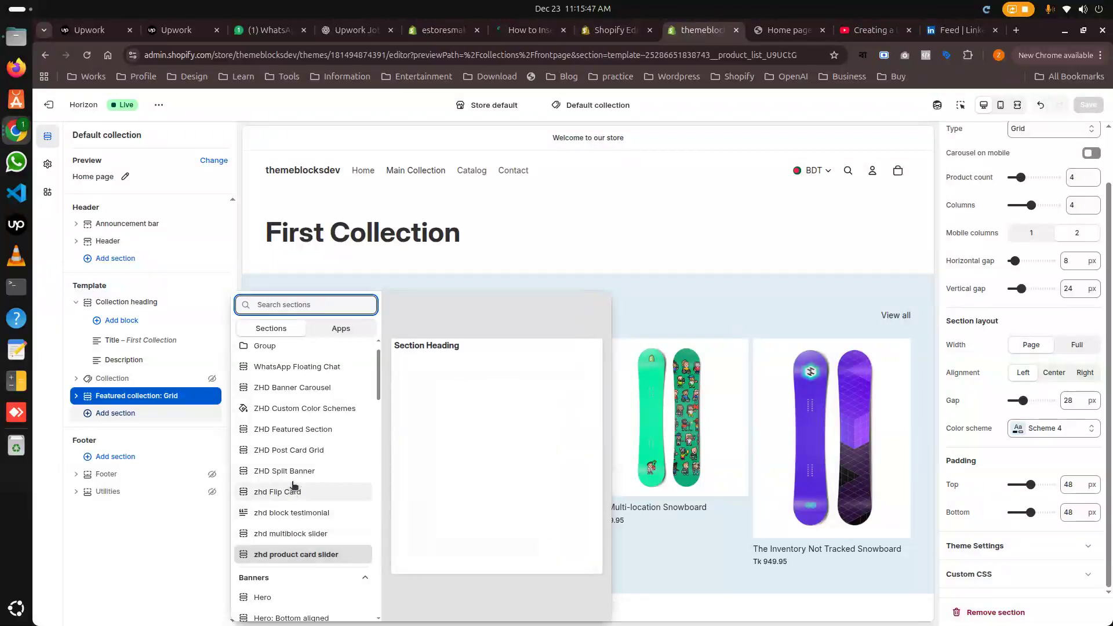
scroll(302, 456, "down", 6)
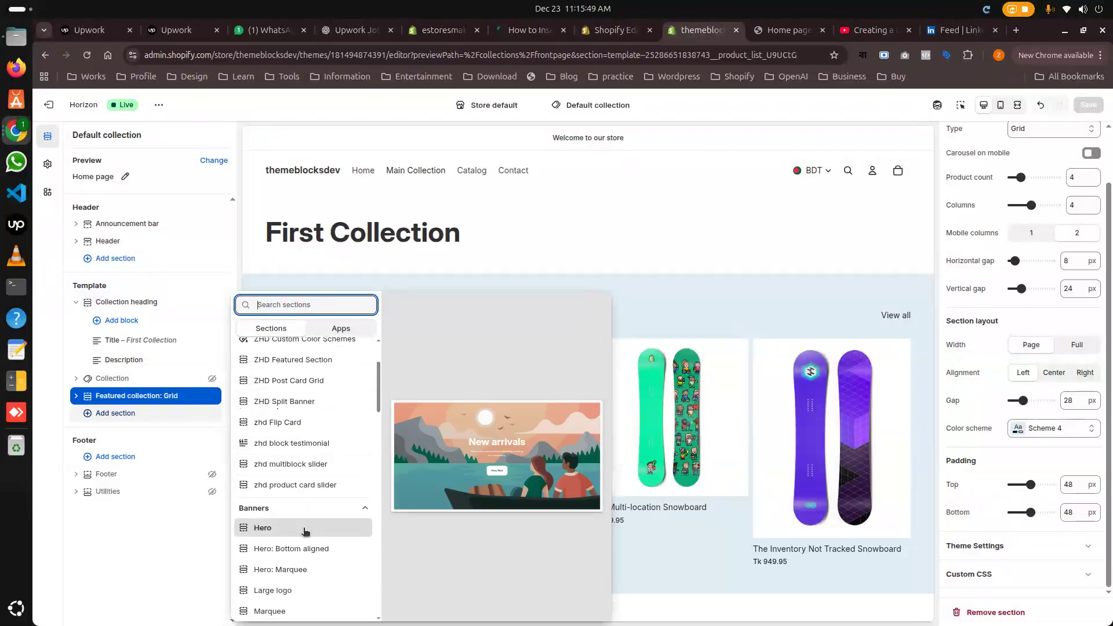
scroll(304, 532, "down", 3)
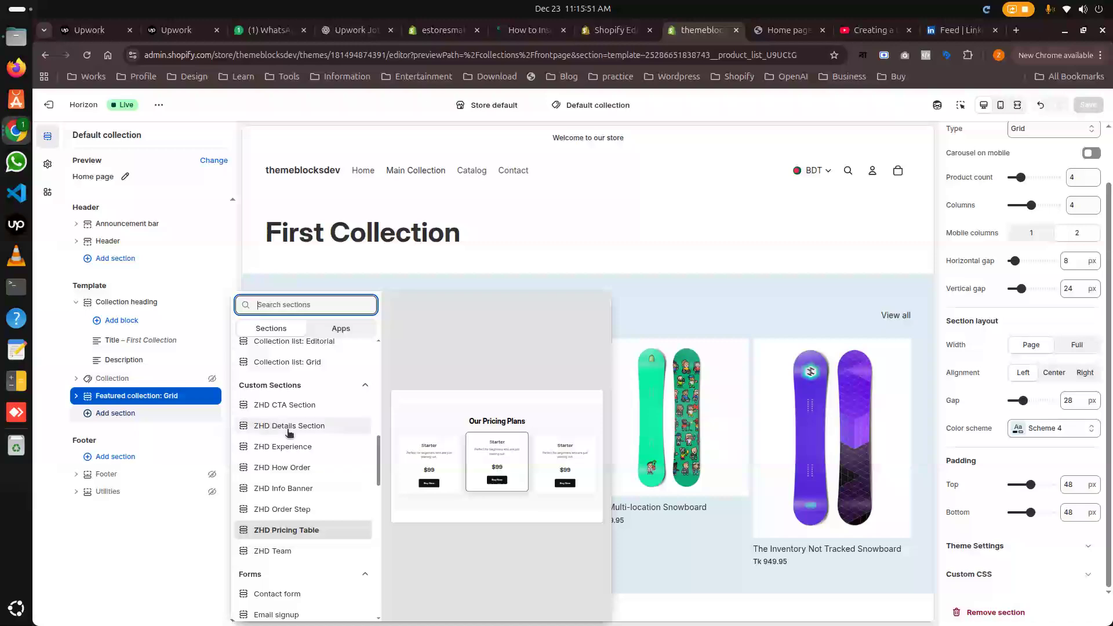
left_click(288, 406)
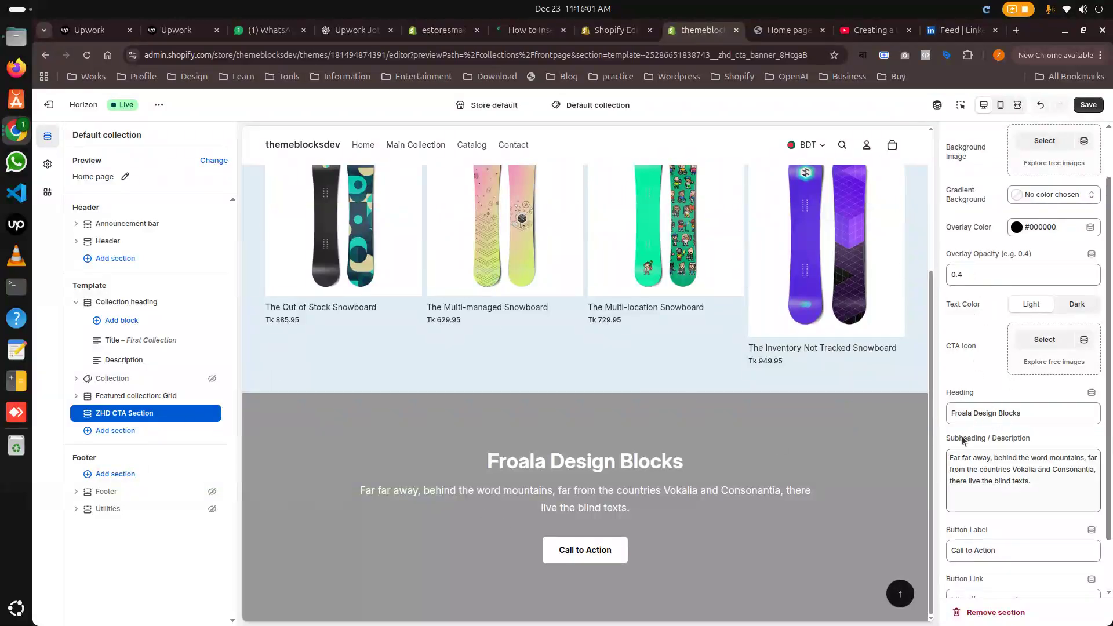
- Set the overlay color of the ZHD CTA Section to red, #FF0000
scroll(983, 302, "up", 2)
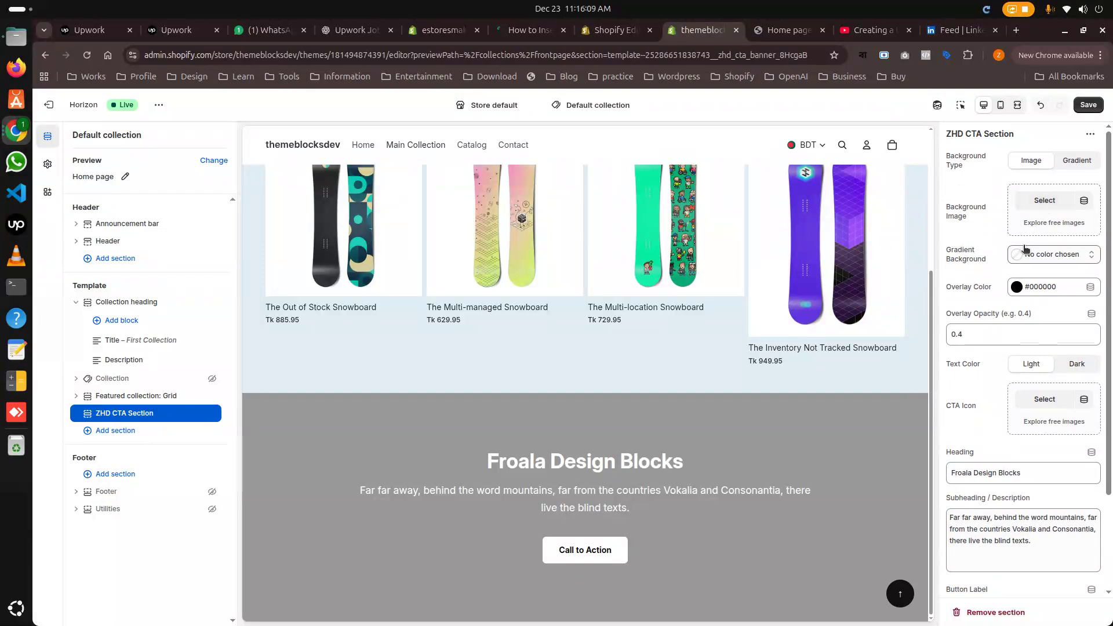
left_click(1018, 286)
left_click(1083, 304)
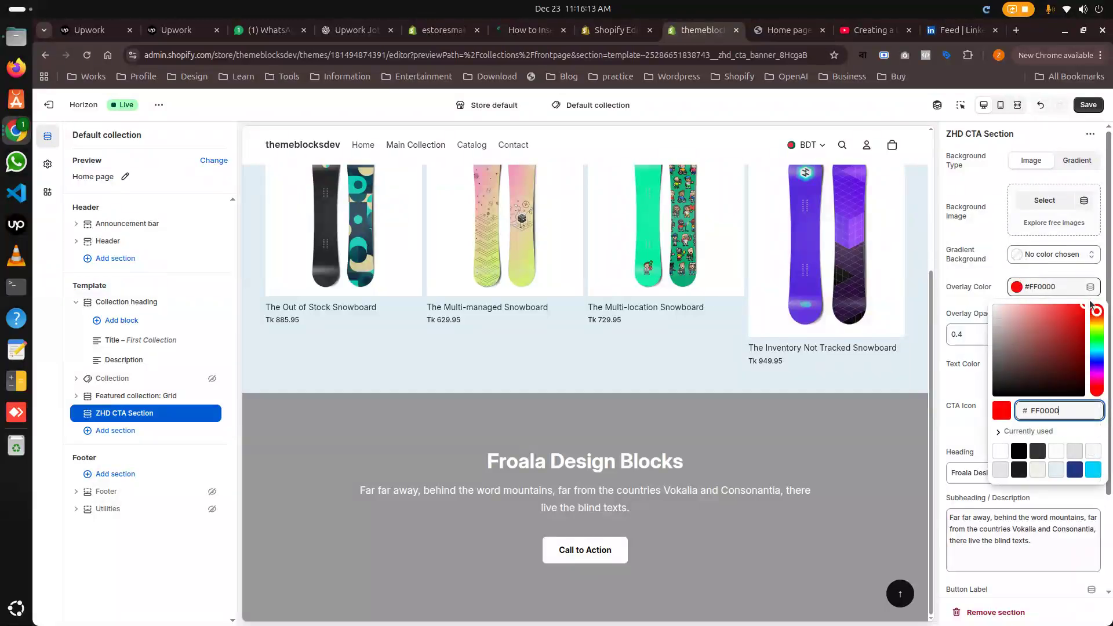
left_click(981, 299)
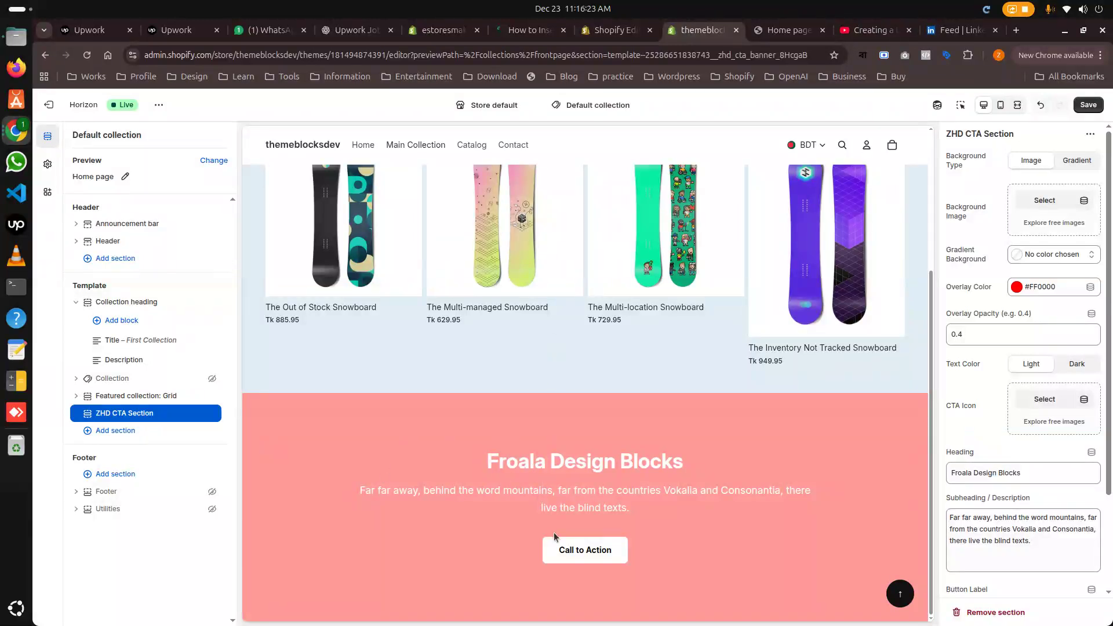
- Search the available sections for "collection" and add a second Featured collection: Grid below the ZHD CTA Section
left_click(102, 432)
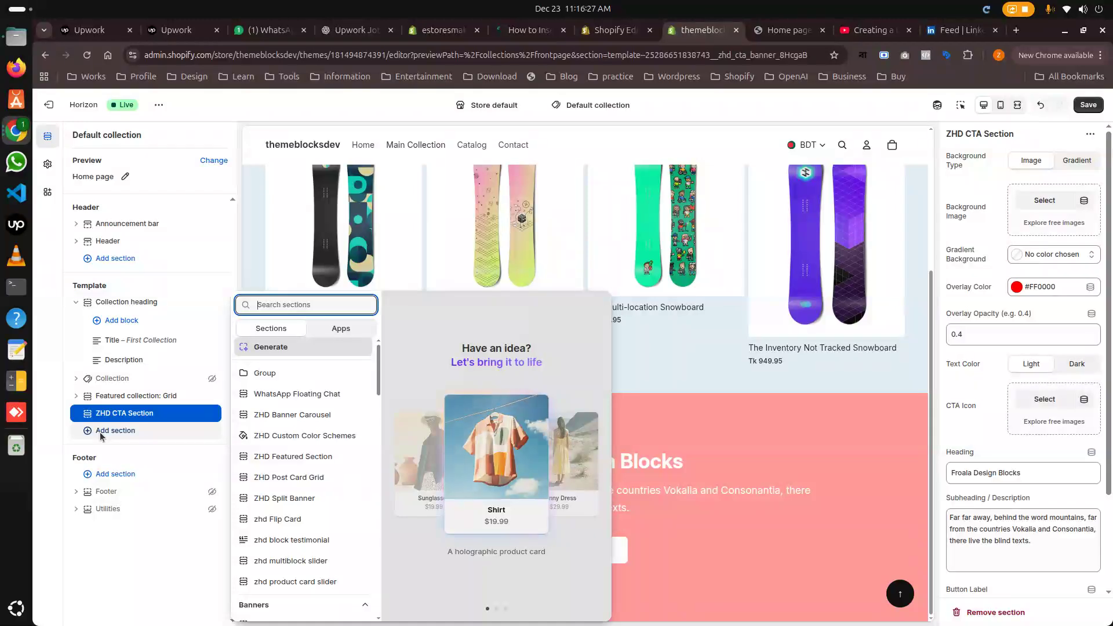
type("c")
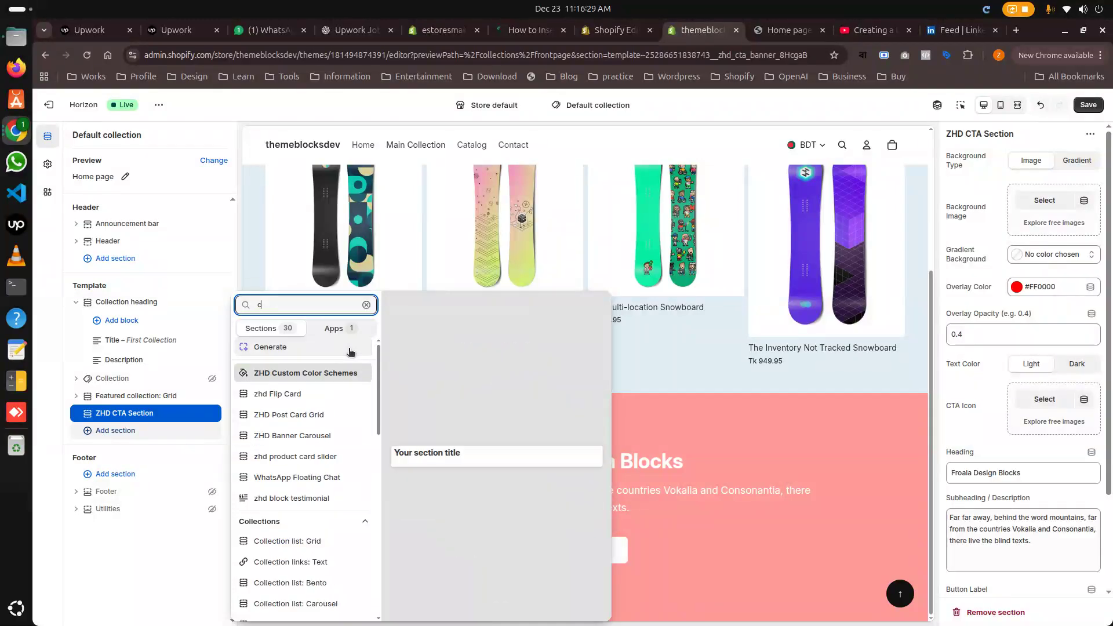
type("ollection")
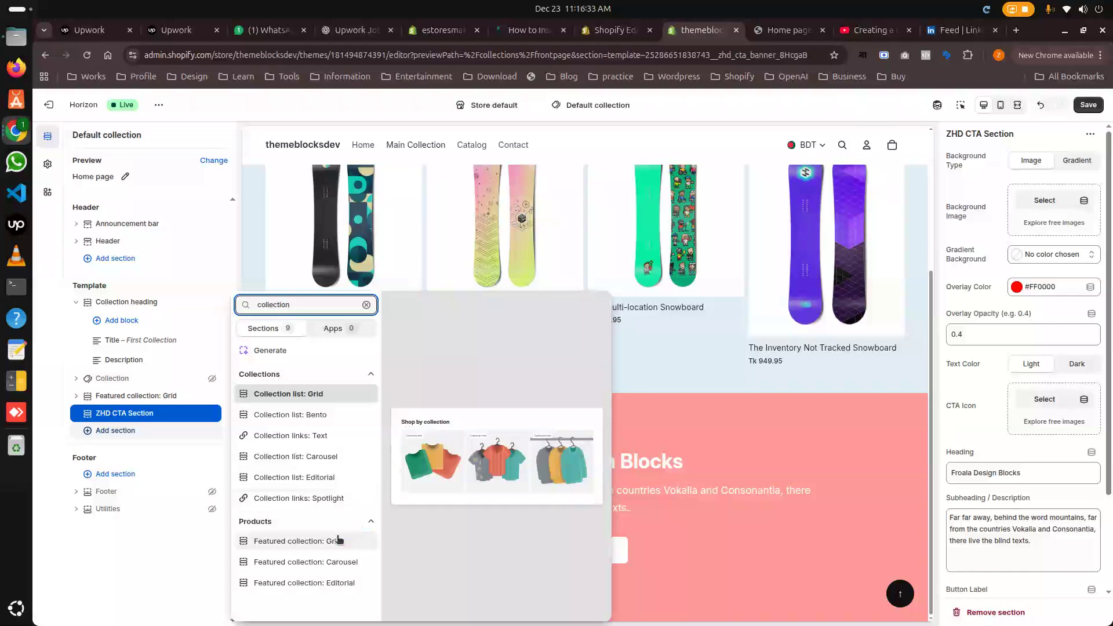
left_click(297, 541)
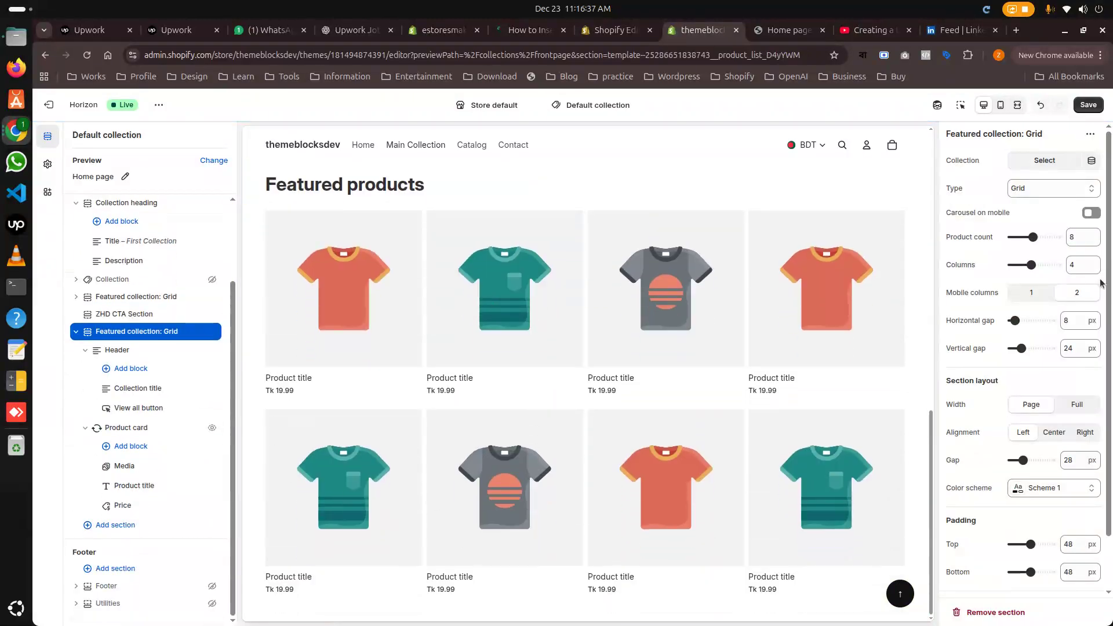
- Assign the Hydrogen collection to the Featured collection: Grid section below the promotional banner
scroll(774, 356, "up", 5)
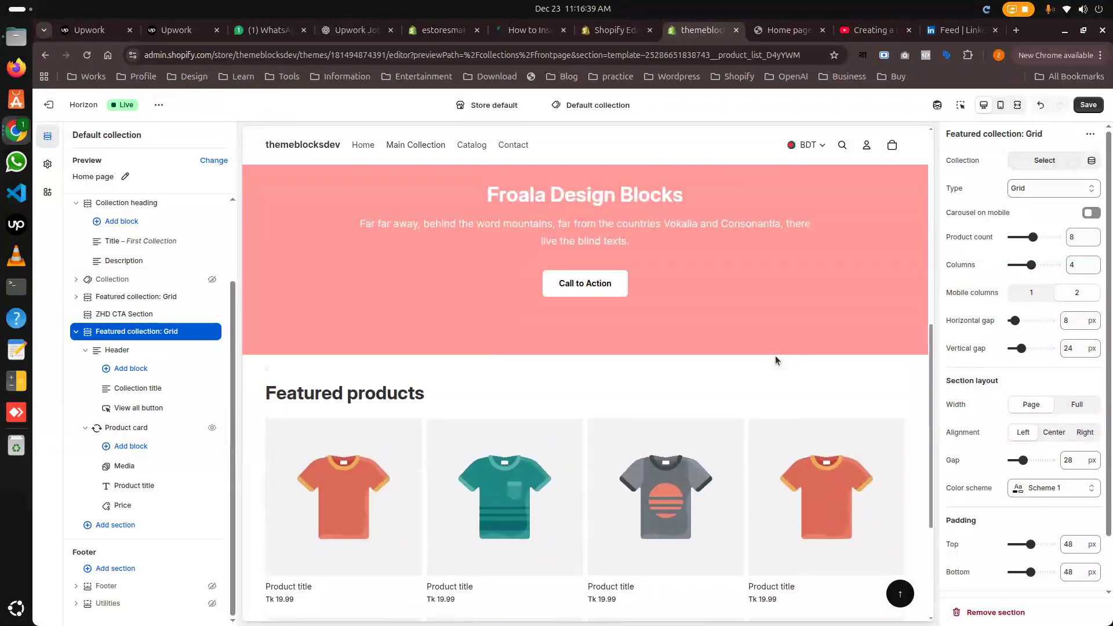
scroll(775, 356, "up", 3)
scroll(774, 356, "down", 5)
left_click(1044, 163)
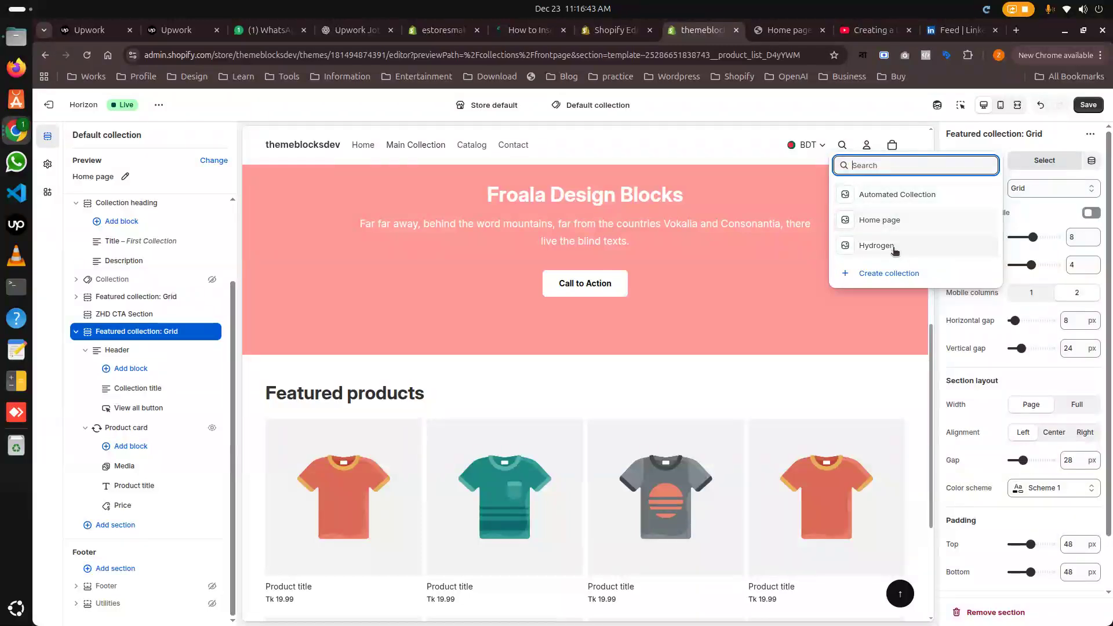
left_click(881, 250)
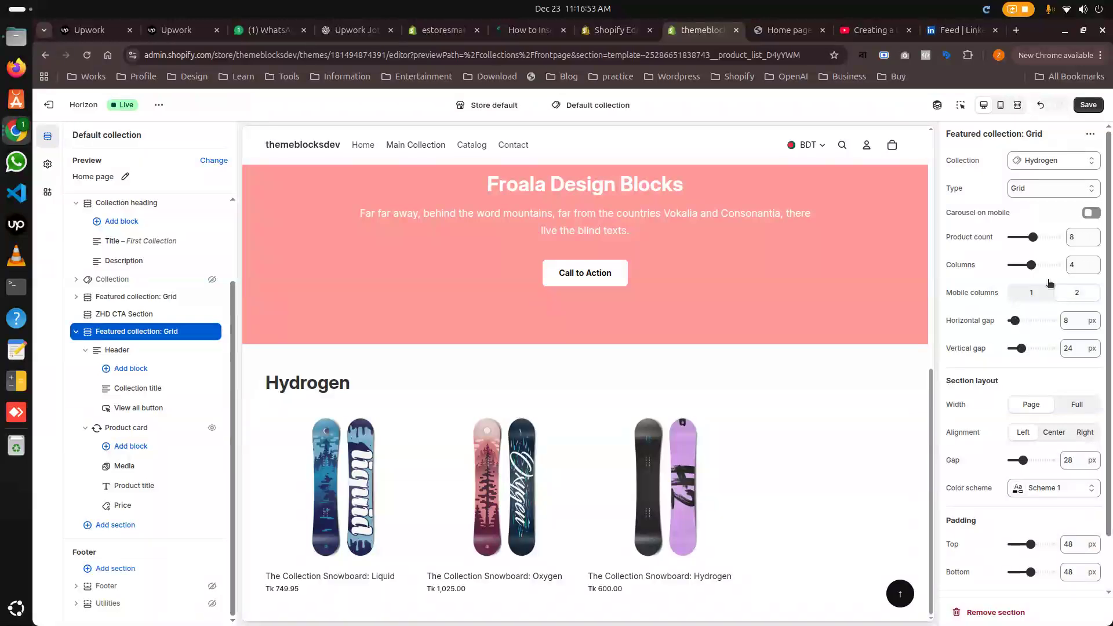
- Apply color scheme Scheme 5 to the Hydrogen Featured collection: Grid section and save the template
scroll(1040, 464, "down", 1)
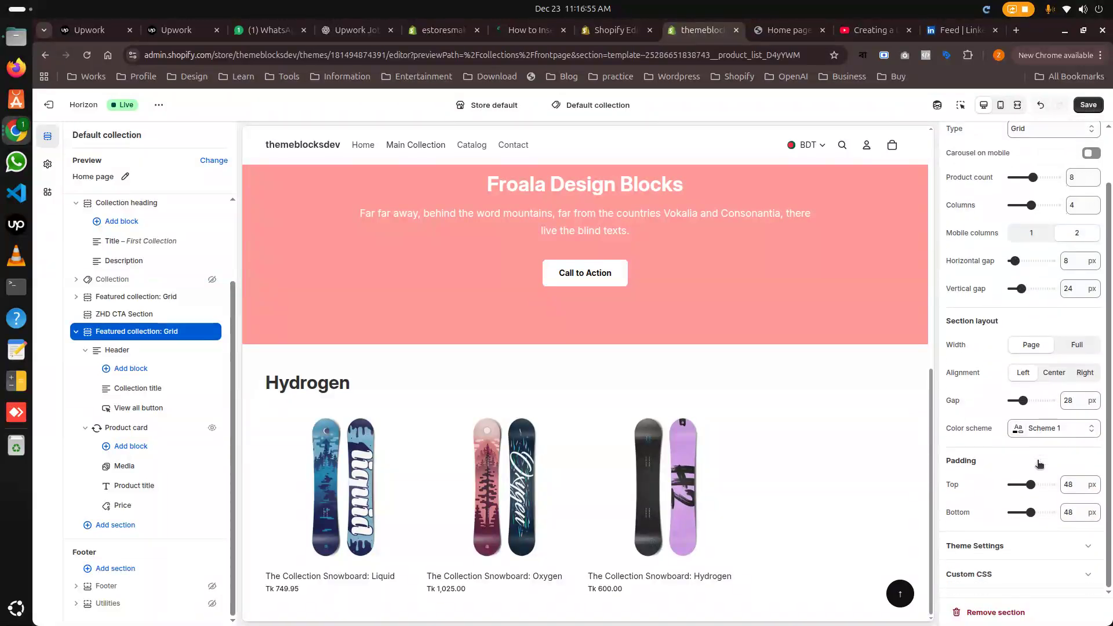
left_click(1034, 430)
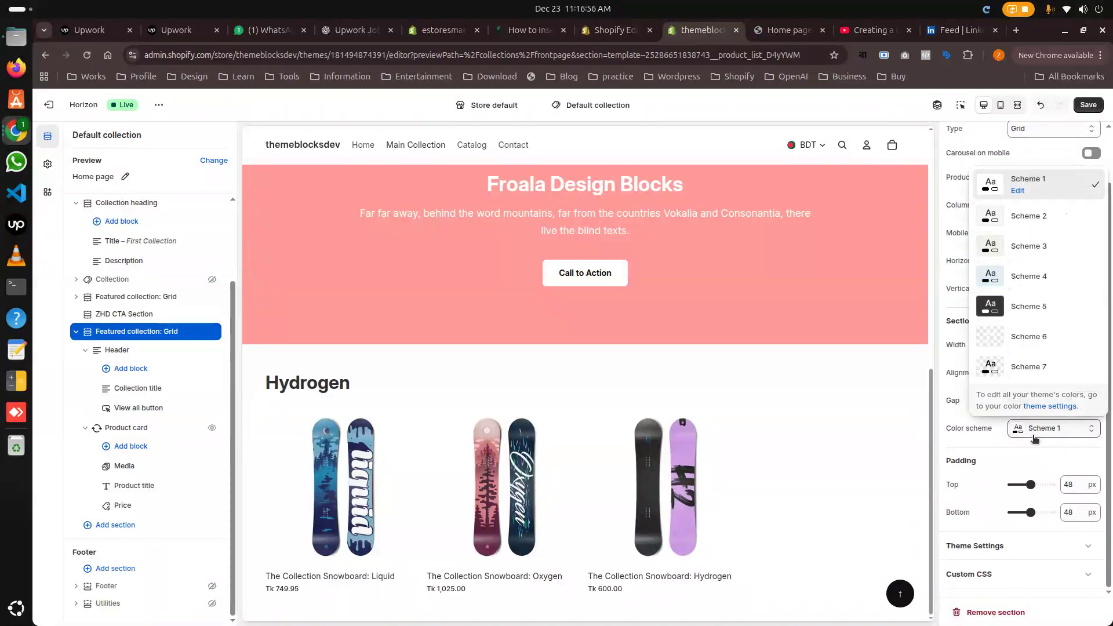
left_click(1024, 306)
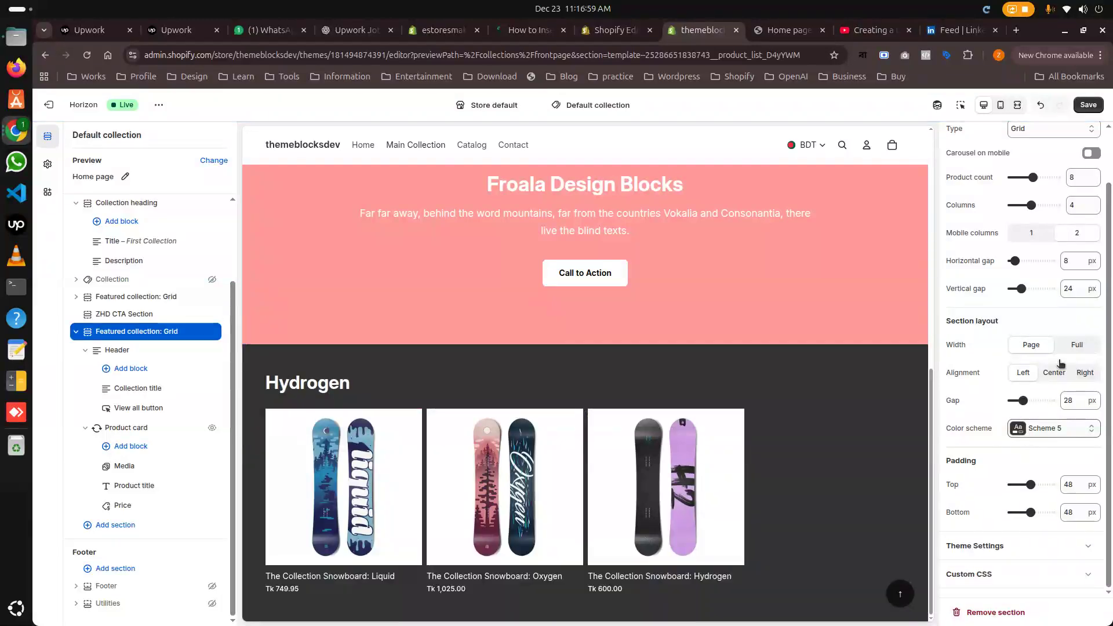
left_click(1088, 104)
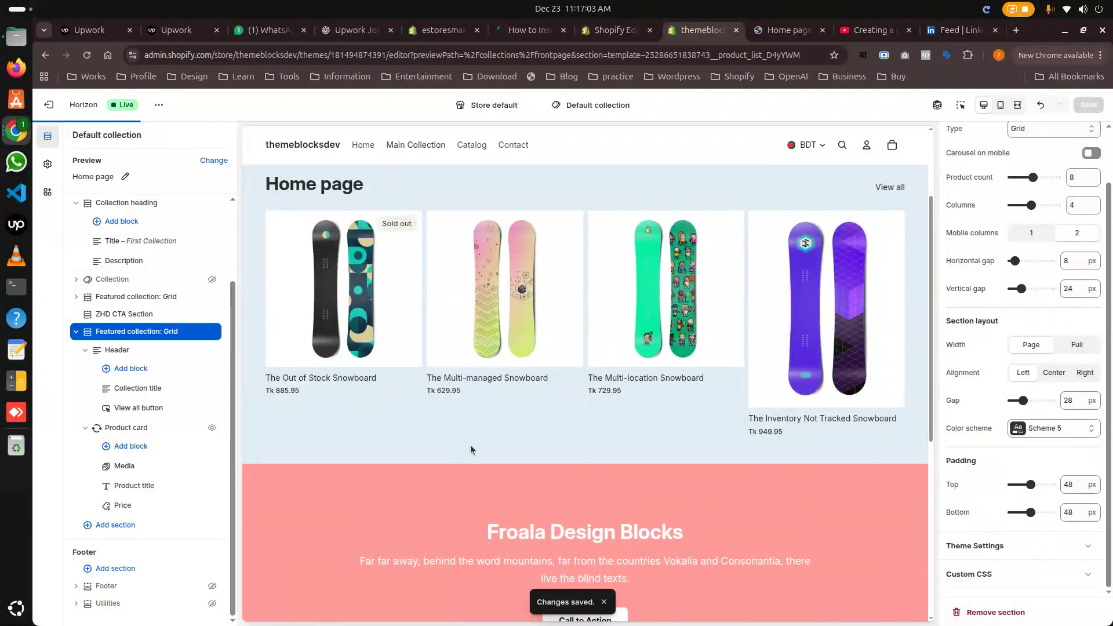
- Examine the template preview from the Home page product grid through the promotional banner to the Hydrogen grid
scroll(476, 448, "down", 4)
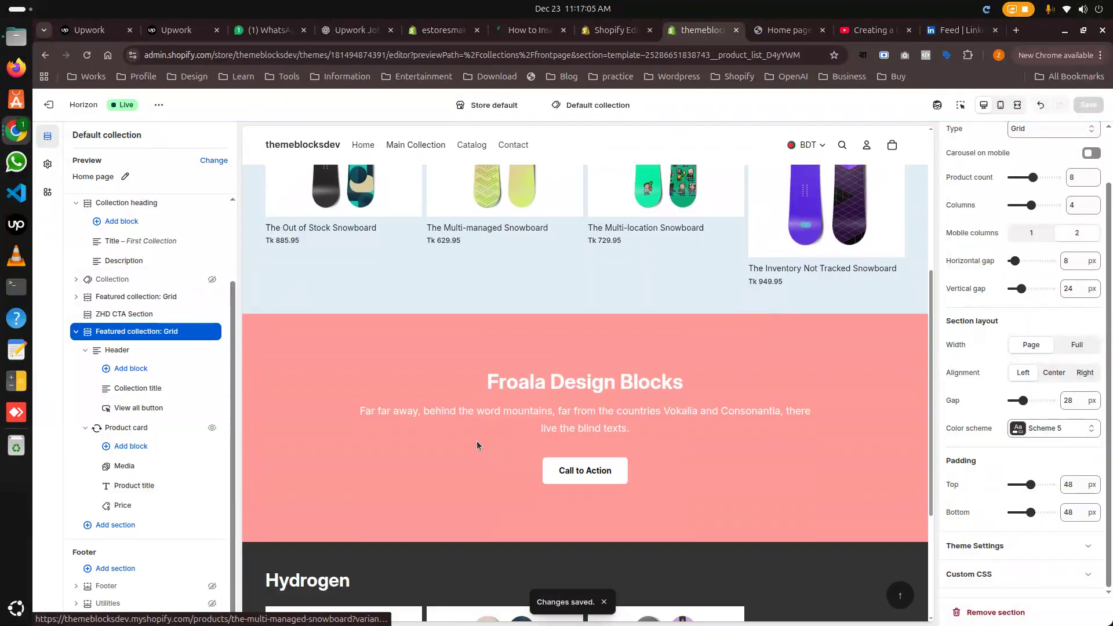
scroll(477, 445, "up", 3)
scroll(534, 430, "down", 2)
scroll(531, 425, "down", 1)
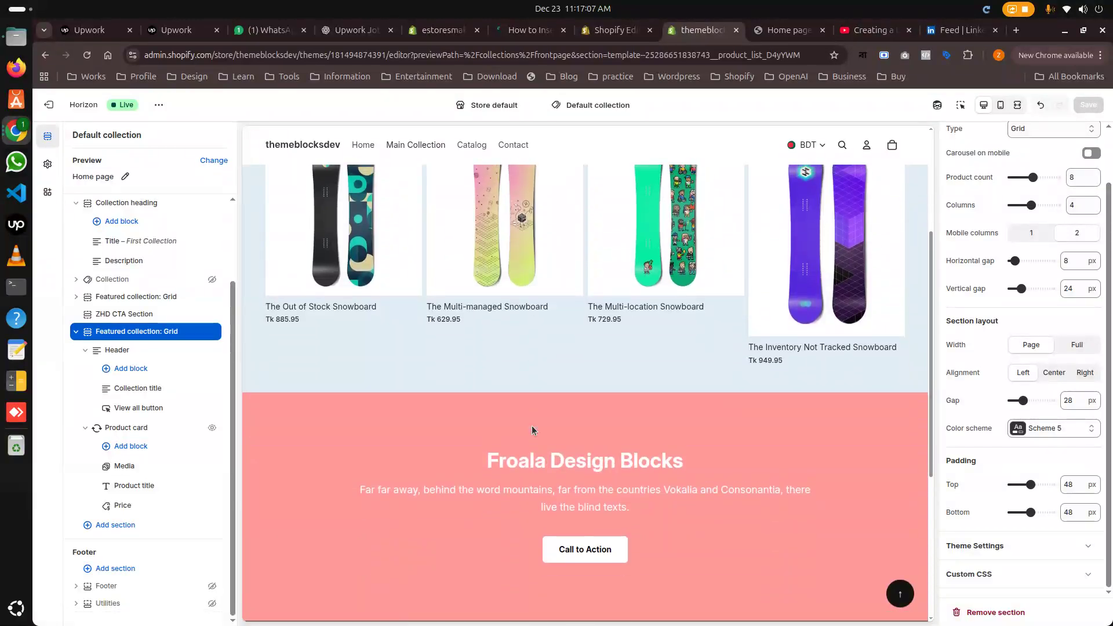
scroll(608, 354, "up", 2)
scroll(616, 446, "down", 3)
scroll(616, 446, "up", 3)
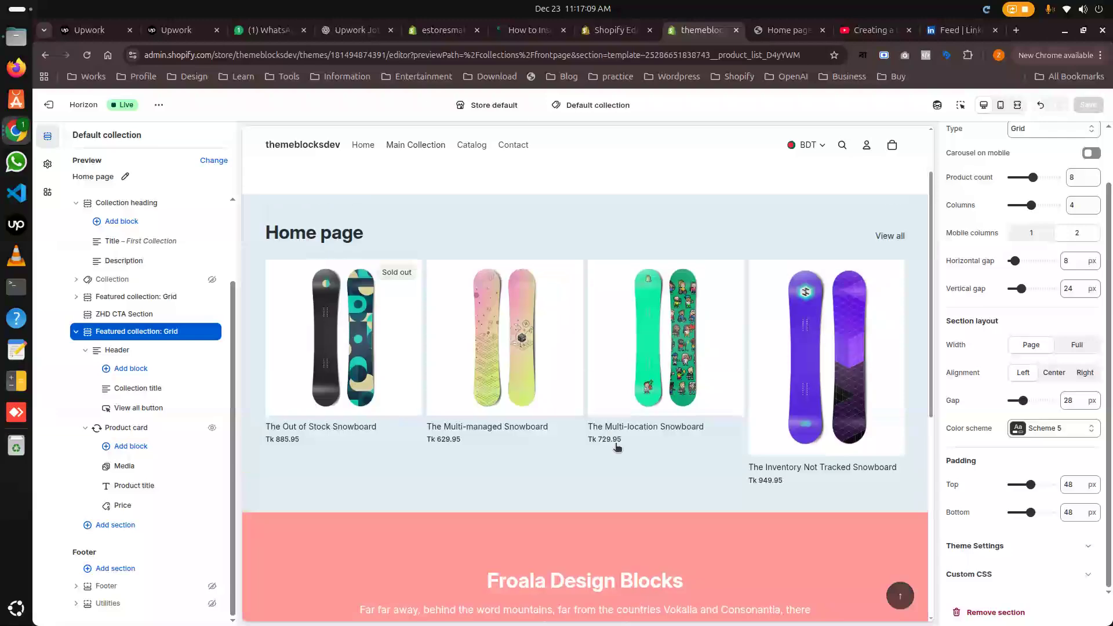
scroll(464, 377, "down", 6)
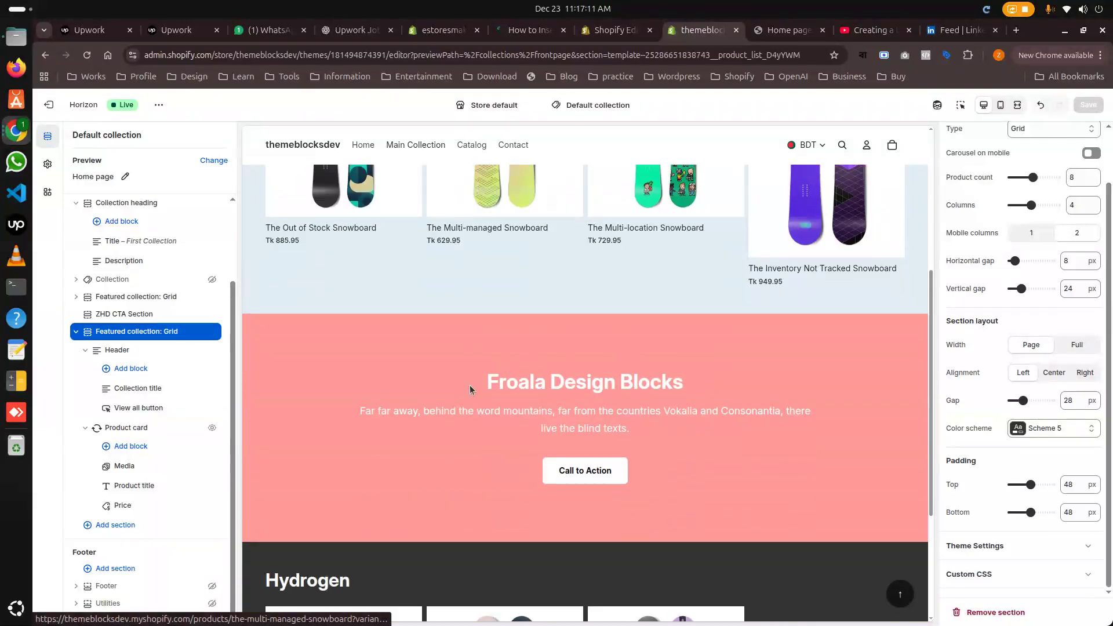
scroll(457, 298, "up", 2)
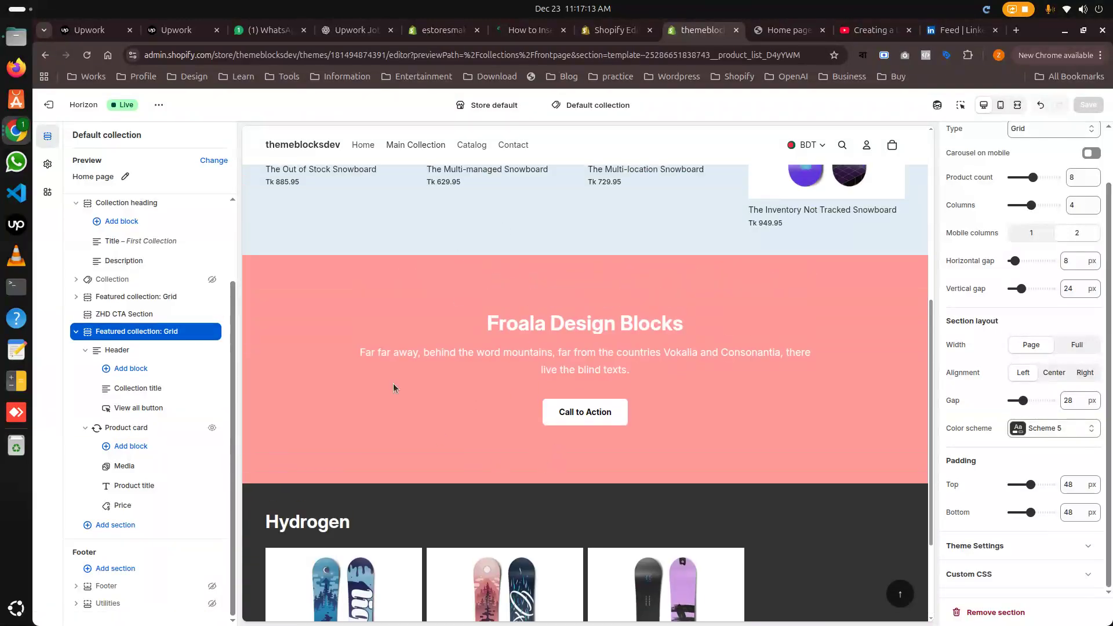
scroll(655, 411, "down", 2)
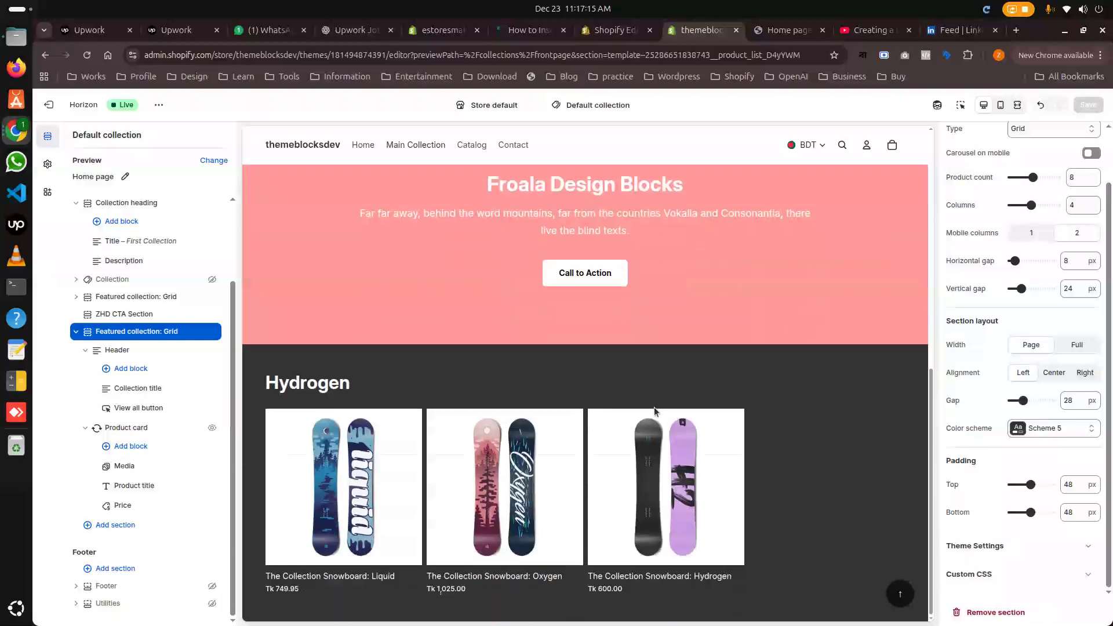
scroll(485, 381, "up", 2)
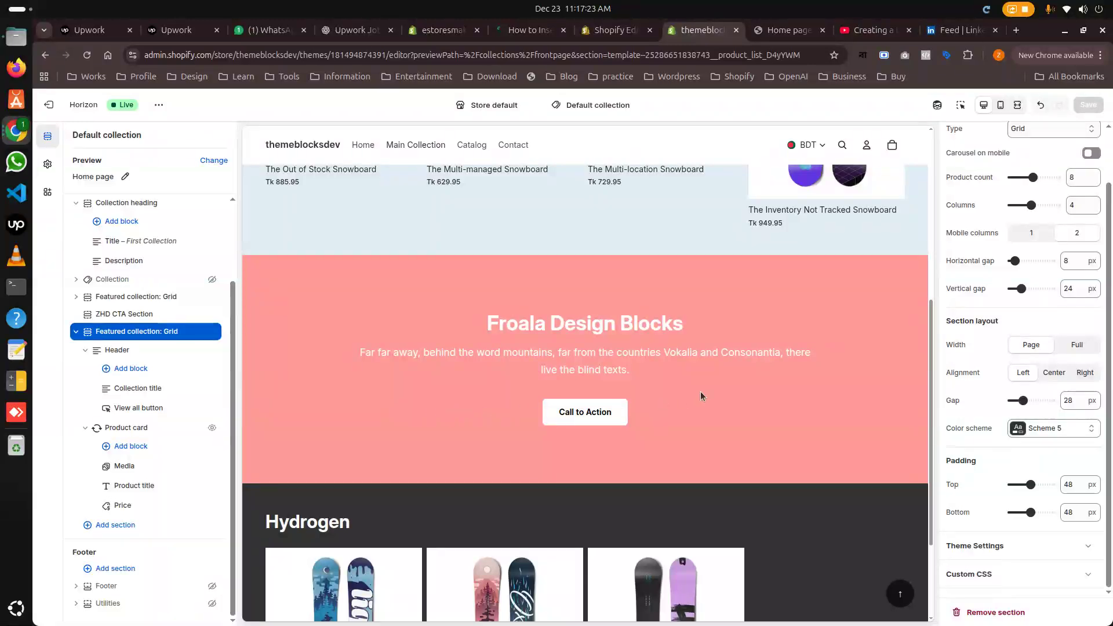
scroll(701, 391, "down", 2)
scroll(494, 355, "up", 1)
scroll(498, 369, "down", 1)
scroll(498, 369, "up", 1)
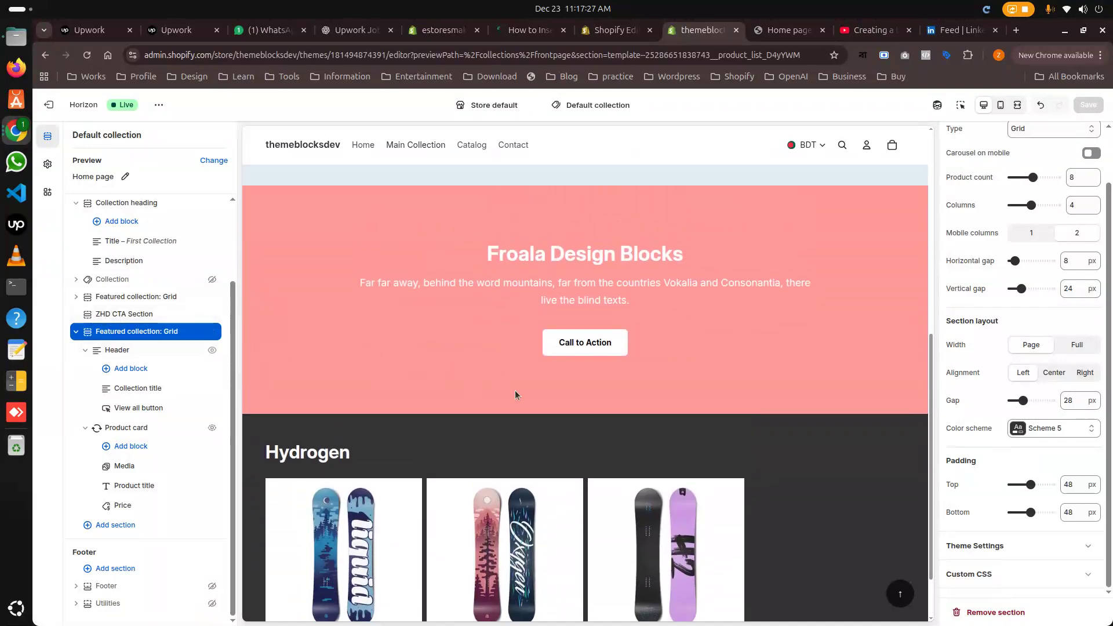
scroll(499, 394, "down", 1)
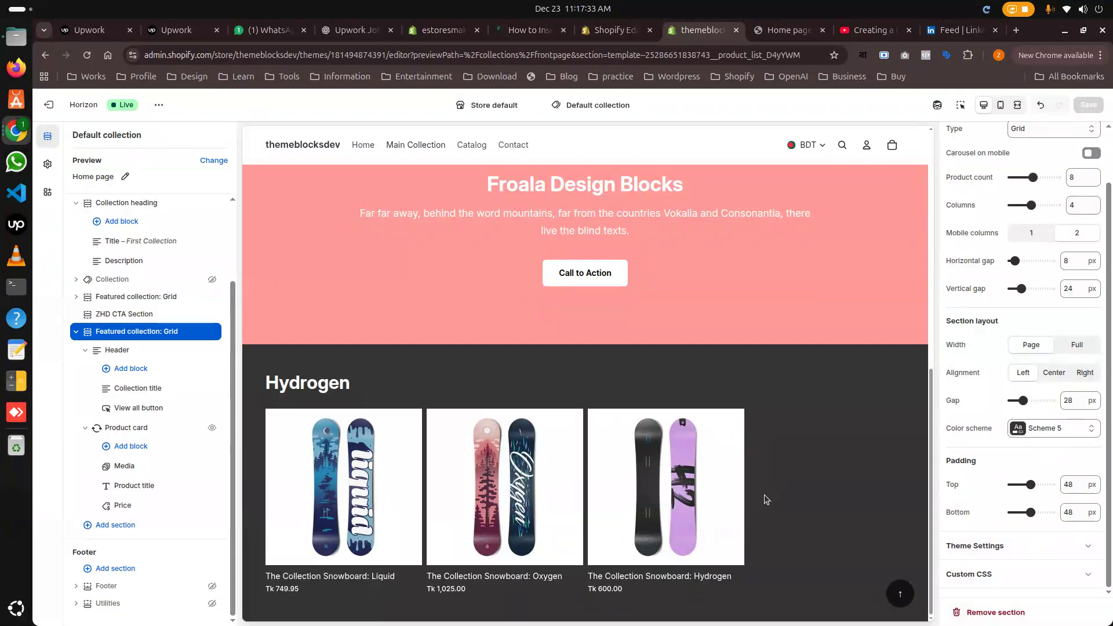
scroll(764, 495, "up", 5)
scroll(764, 495, "down", 4)
scroll(764, 495, "up", 3)
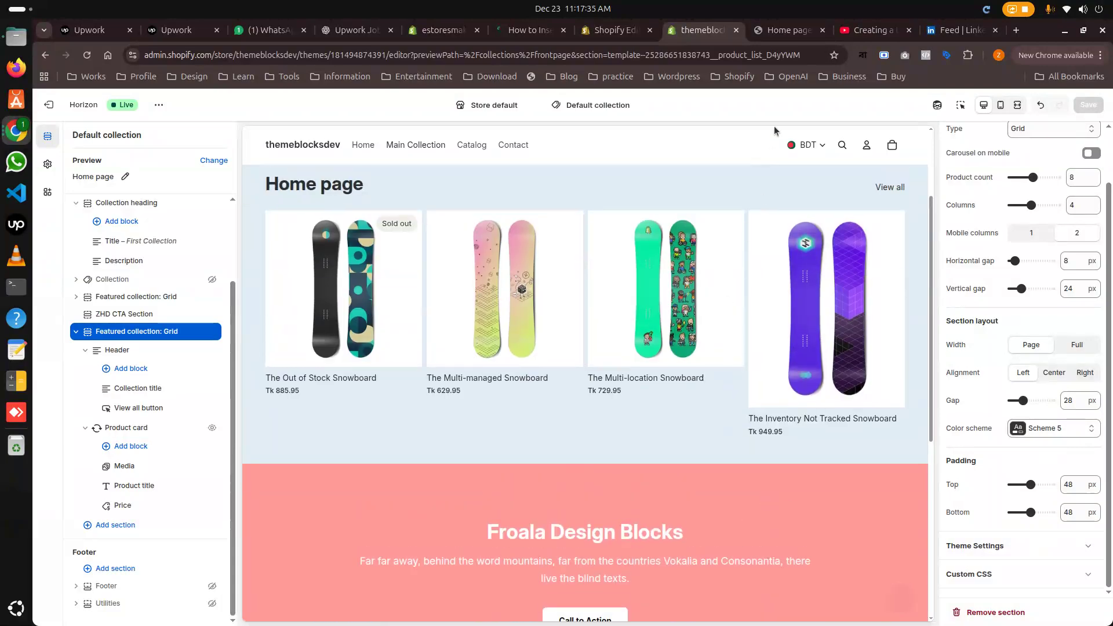
- Reload the storefront's collection page and check how the two product grids and the banner between them are displayed
left_click(794, 32)
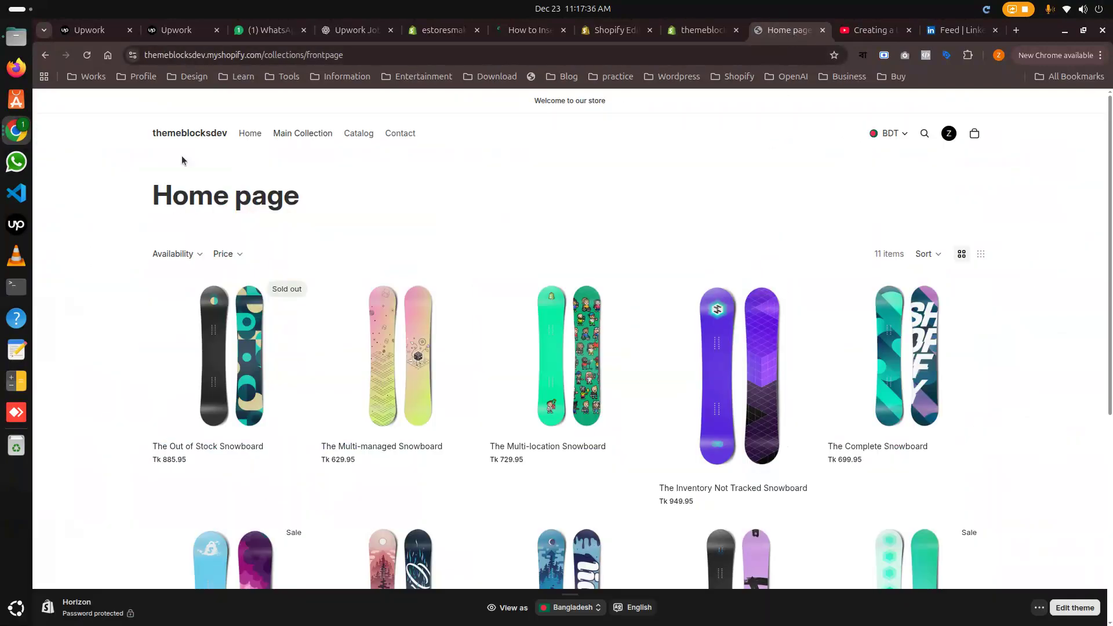
left_click(87, 54)
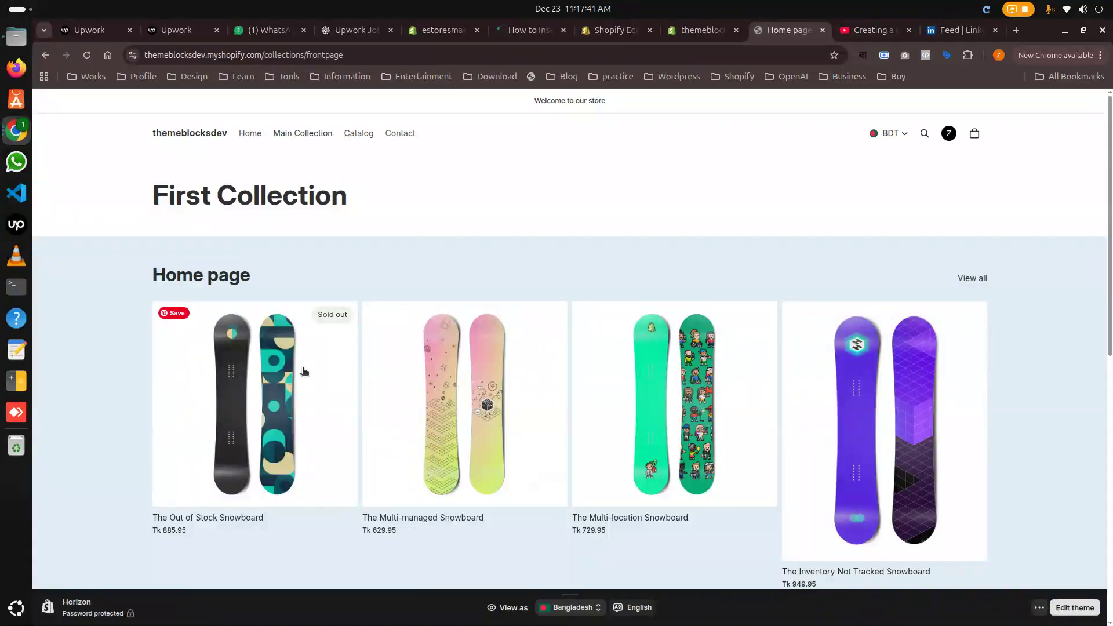
scroll(340, 325, "down", 3)
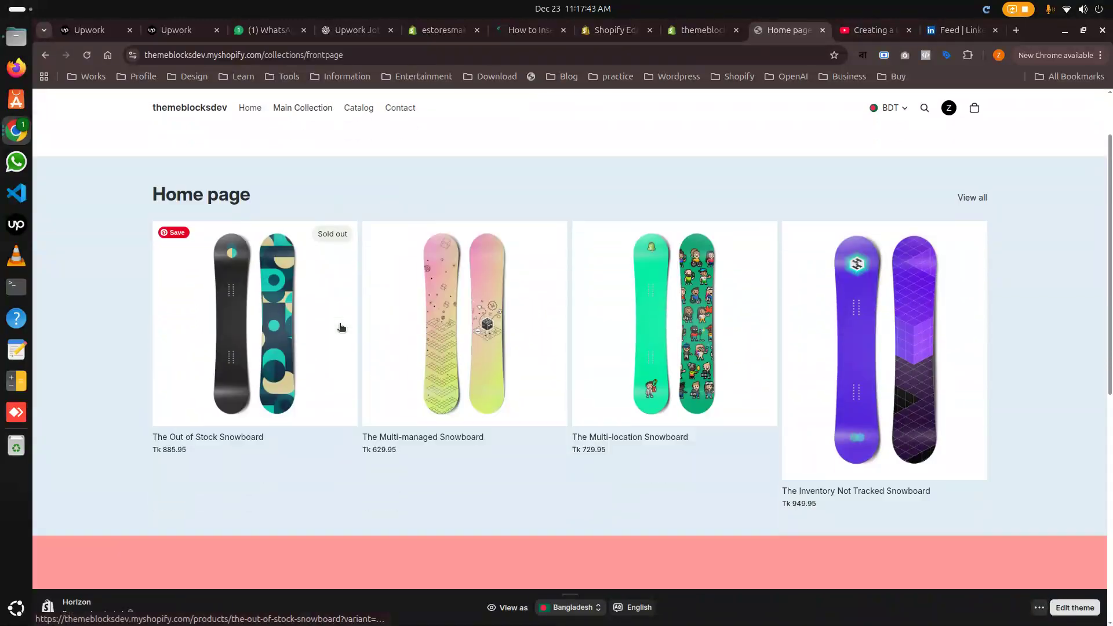
scroll(880, 282, "down", 8)
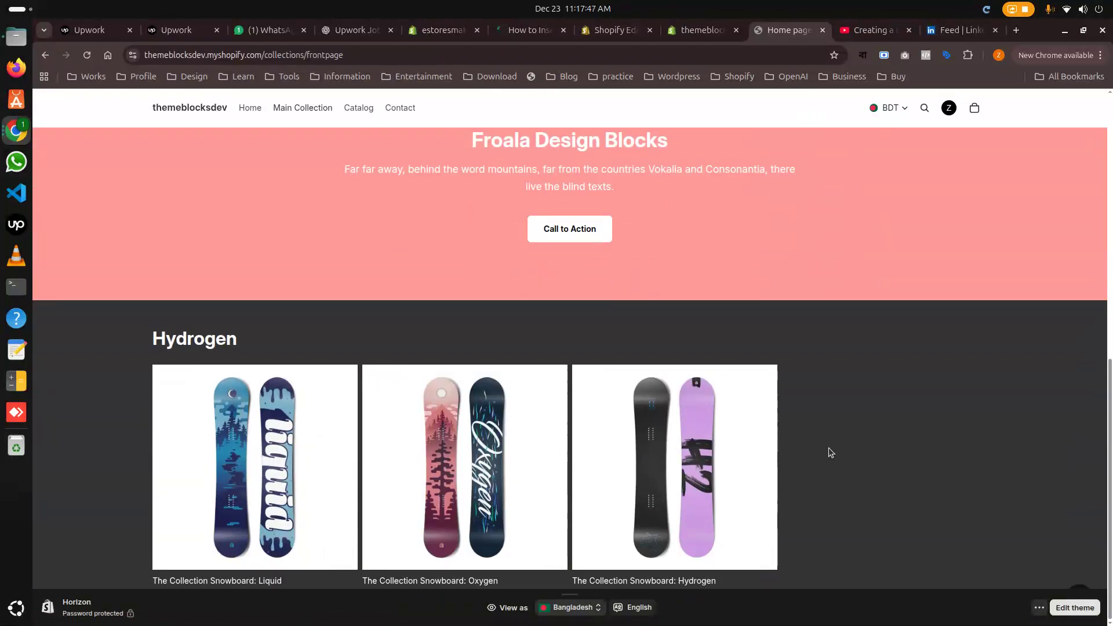
scroll(826, 457, "up", 1)
scroll(695, 448, "down", 1)
scroll(639, 439, "up", 1)
scroll(640, 439, "up", 10)
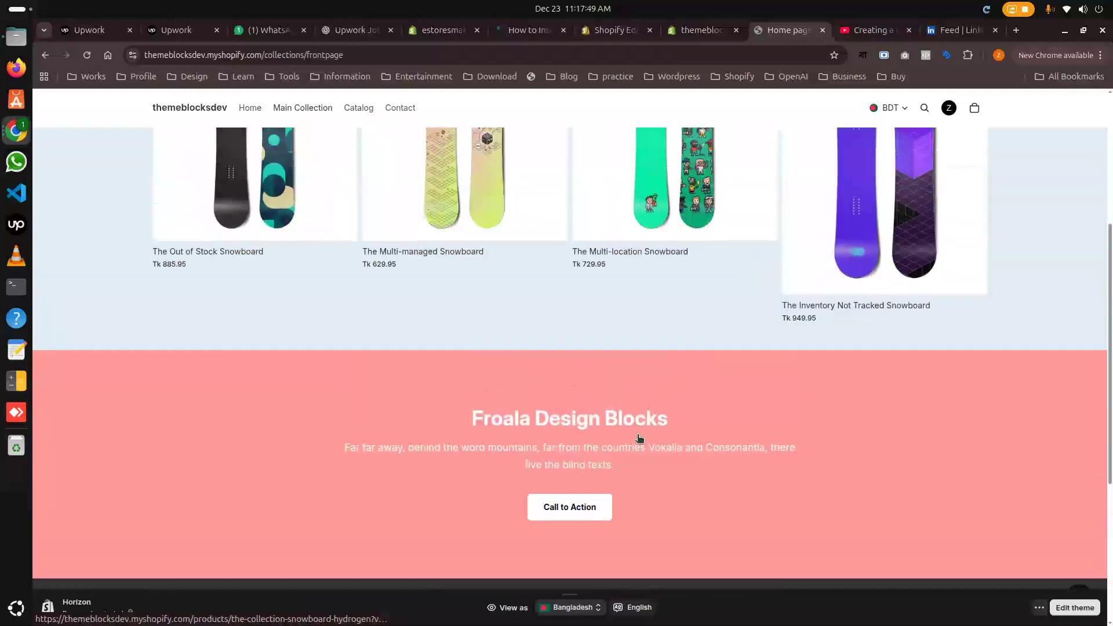
scroll(640, 439, "down", 4)
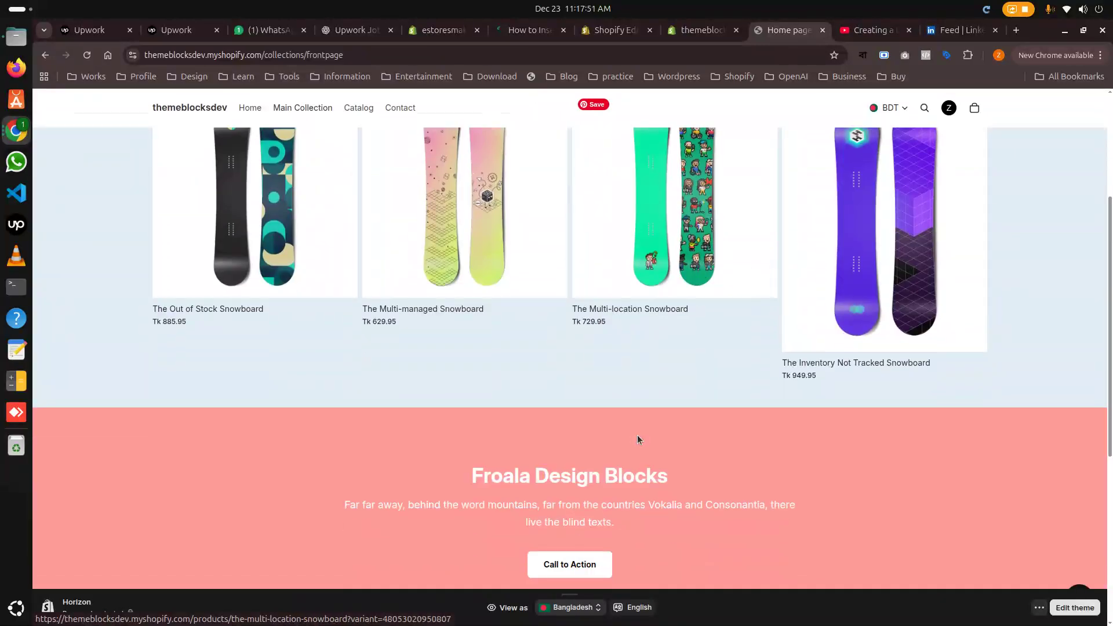
- Back in the theme editor, set the product count of the Featured collection: Grid above the banner to 8
left_click(685, 30)
scroll(742, 351, "up", 3)
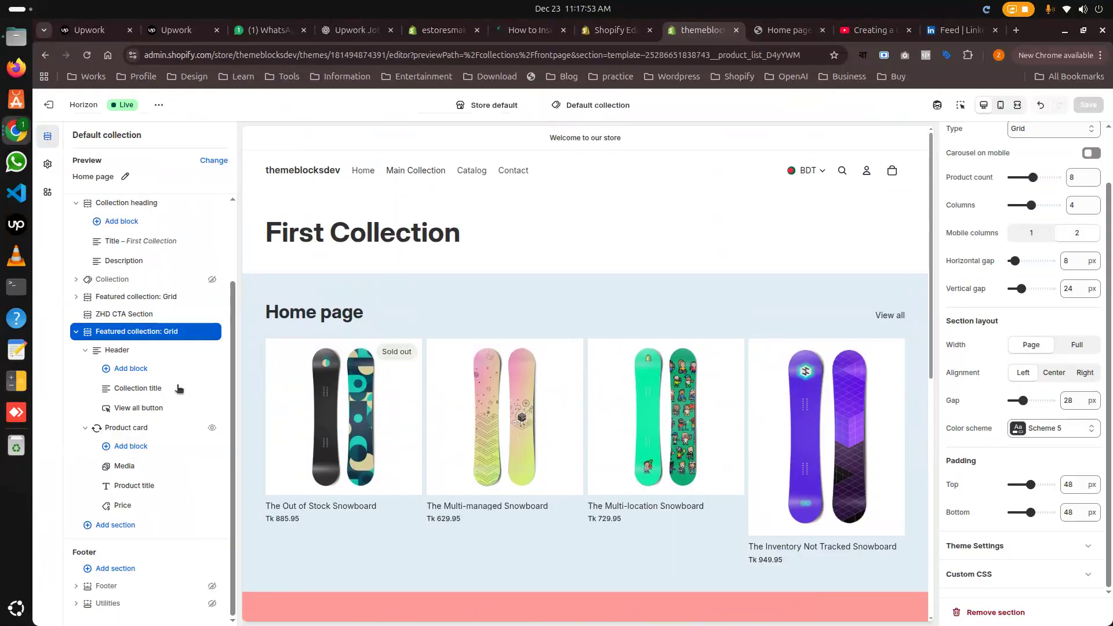
scroll(124, 313, "up", 2)
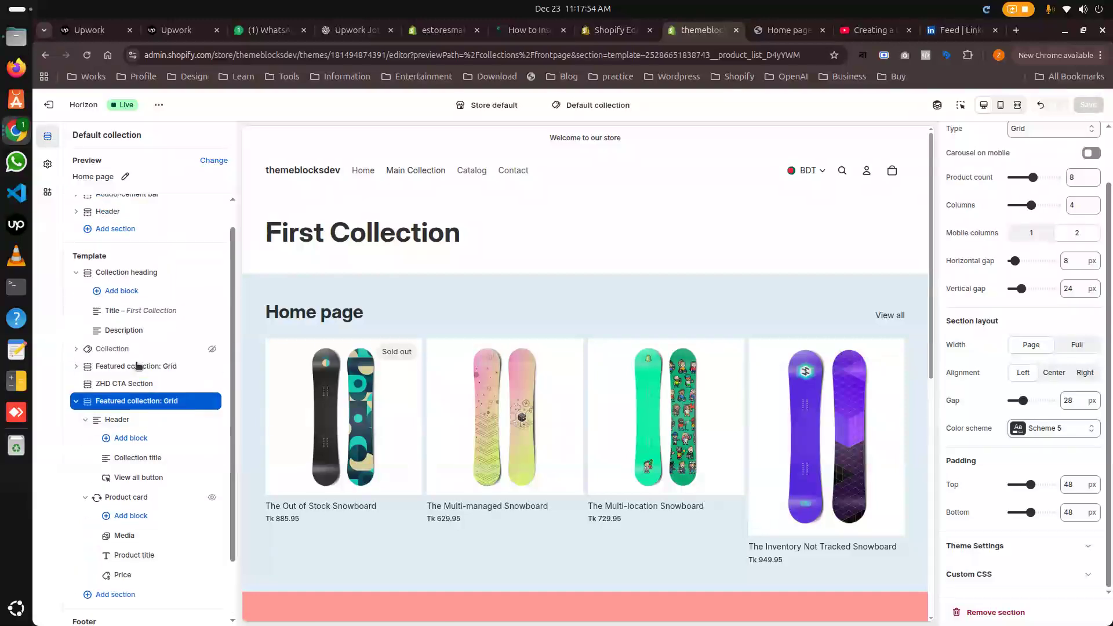
left_click(127, 276)
left_click(138, 365)
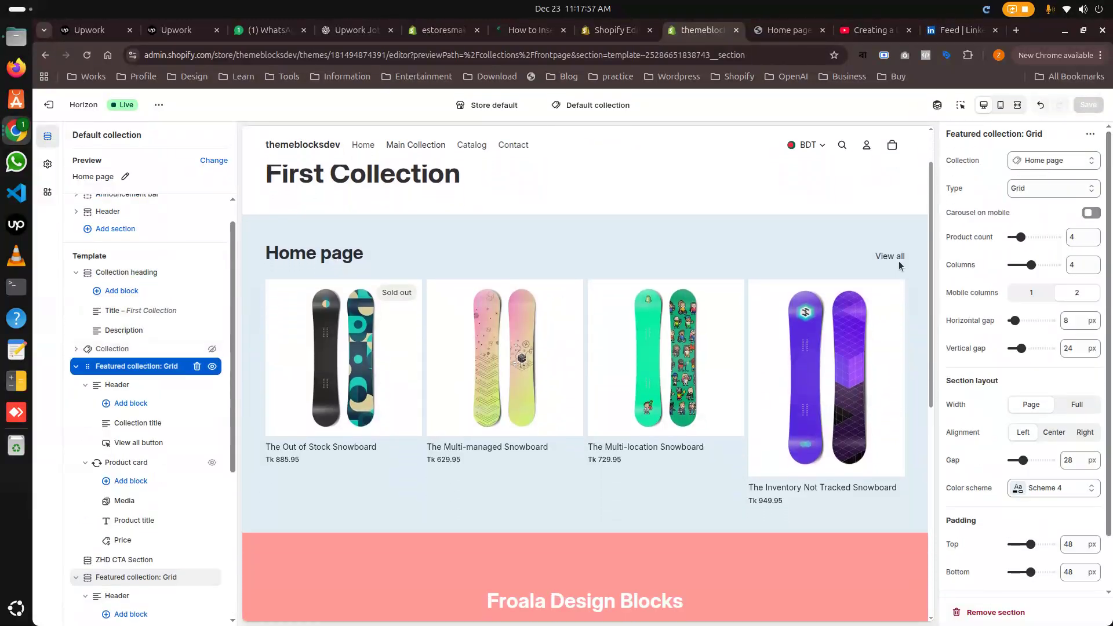
left_click_drag(1036, 241, 1034, 241)
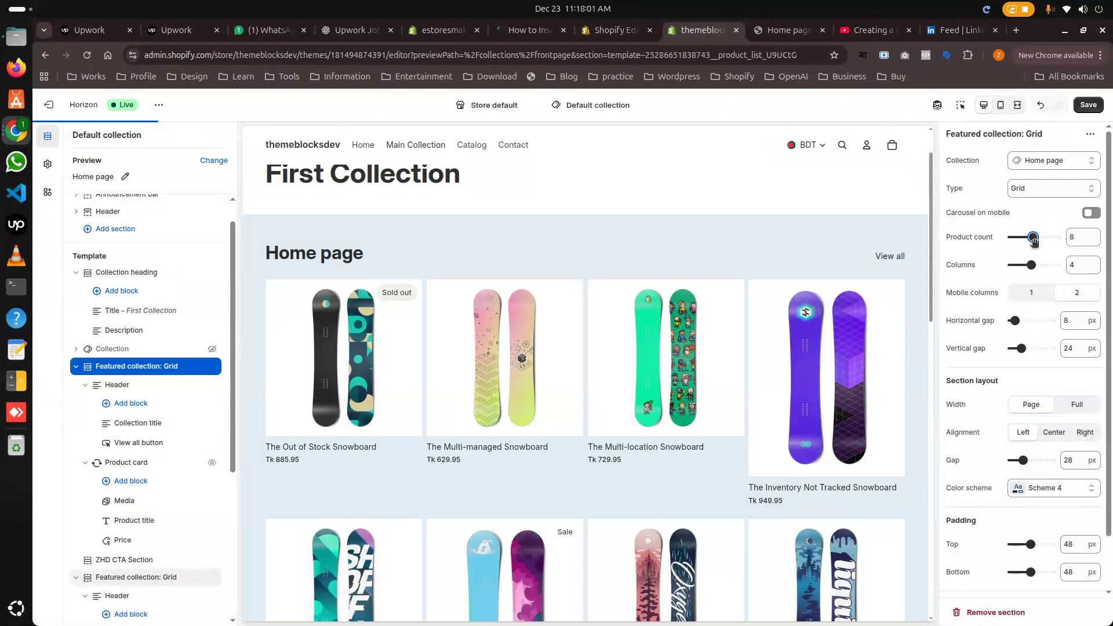
- Check the extended Home page grid and the sections below it in the preview, and save the template
scroll(1027, 359, "down", 1)
scroll(1027, 363, "up", 1)
scroll(760, 488, "down", 3)
scroll(757, 492, "up", 4)
scroll(756, 494, "down", 4)
scroll(754, 497, "down", 5)
left_click(1088, 105)
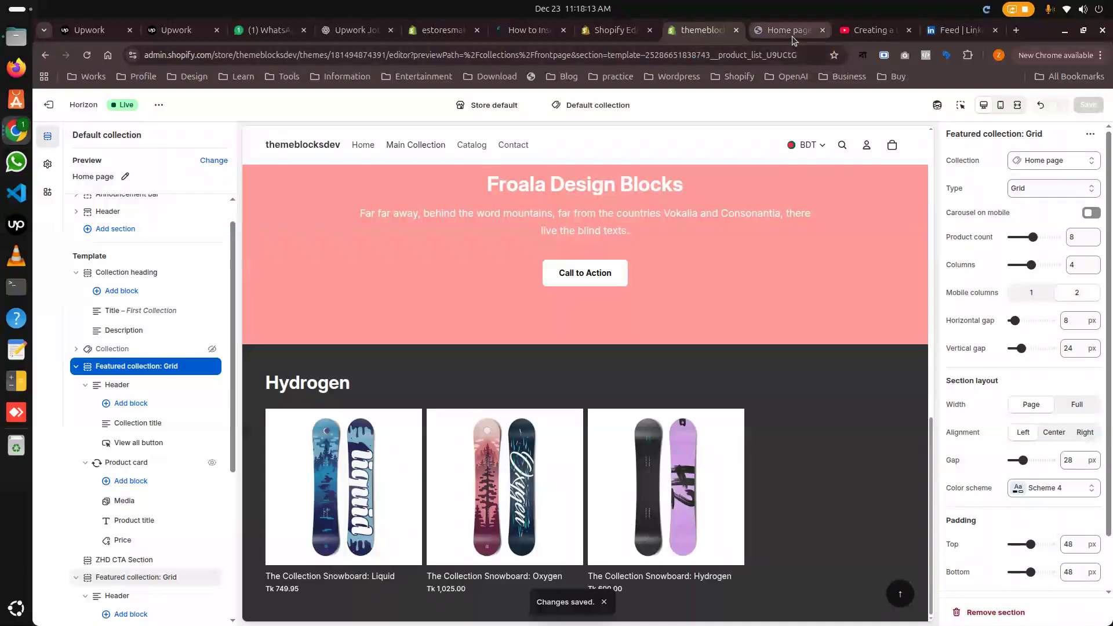
- Reload the storefront's collection page and review the enlarged first grid, the promotional banner and the Hydrogen grid
left_click(791, 33)
left_click(87, 55)
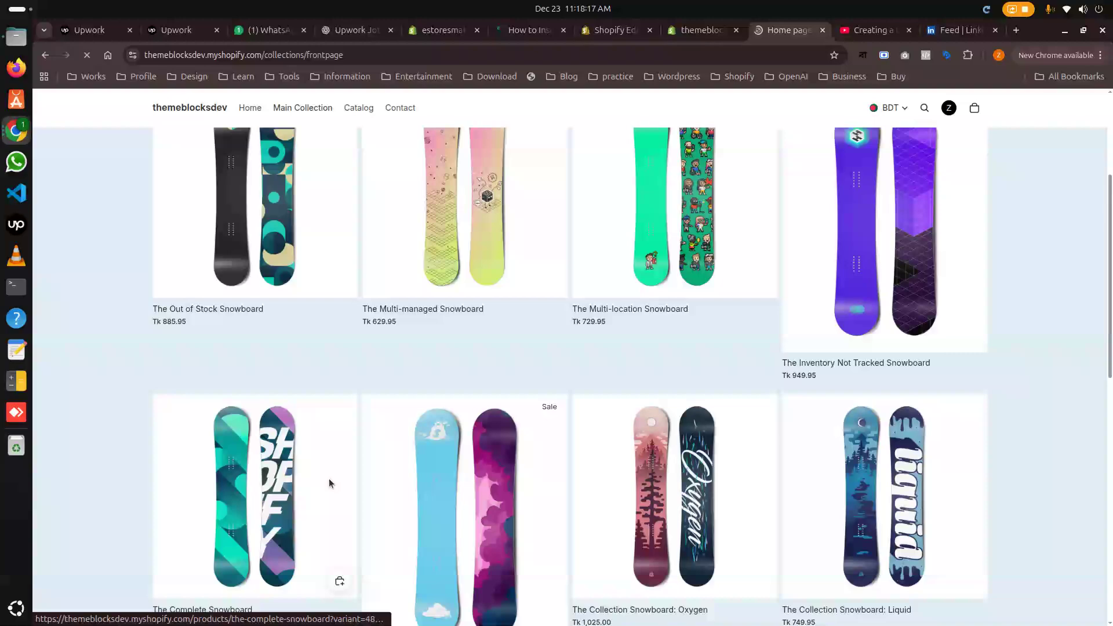
scroll(329, 478, "up", 3)
scroll(329, 479, "down", 10)
scroll(330, 482, "down", 3)
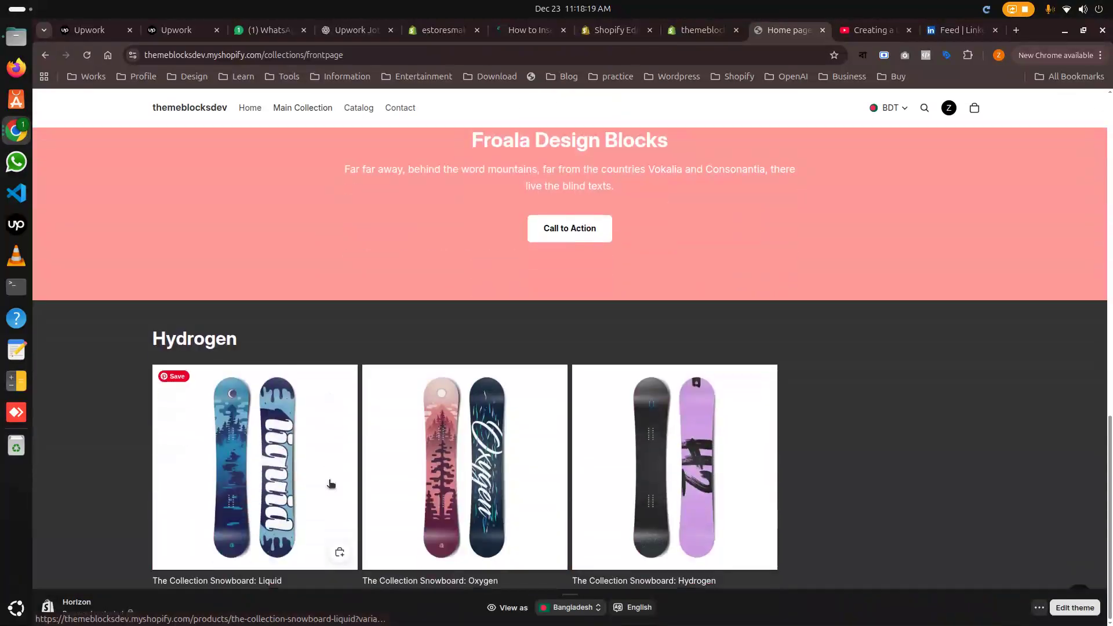
scroll(329, 485, "up", 6)
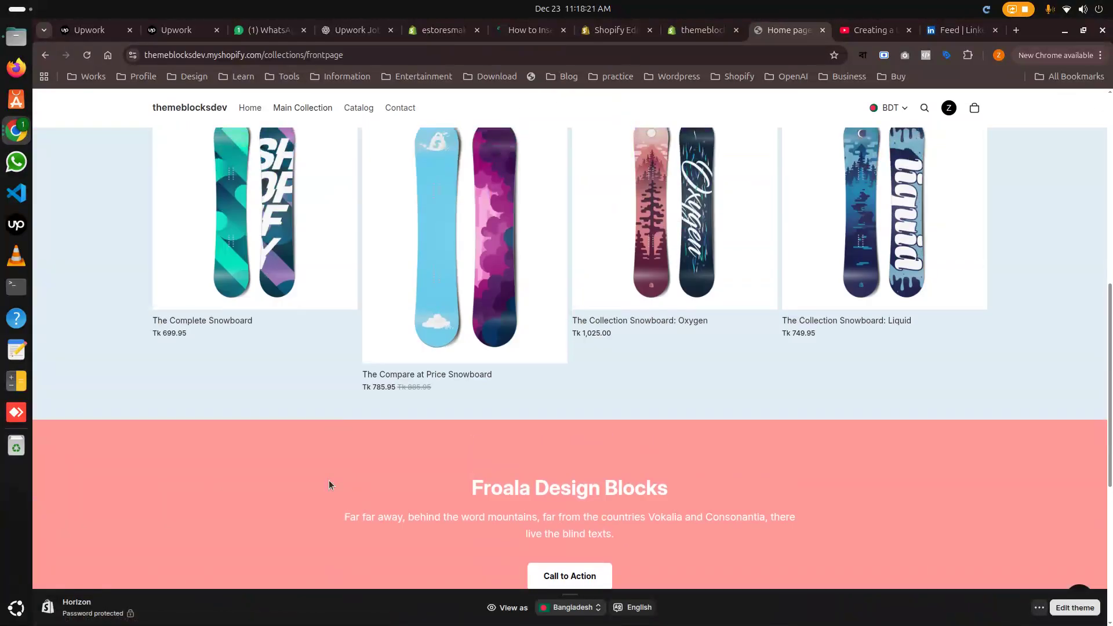
scroll(329, 484, "up", 8)
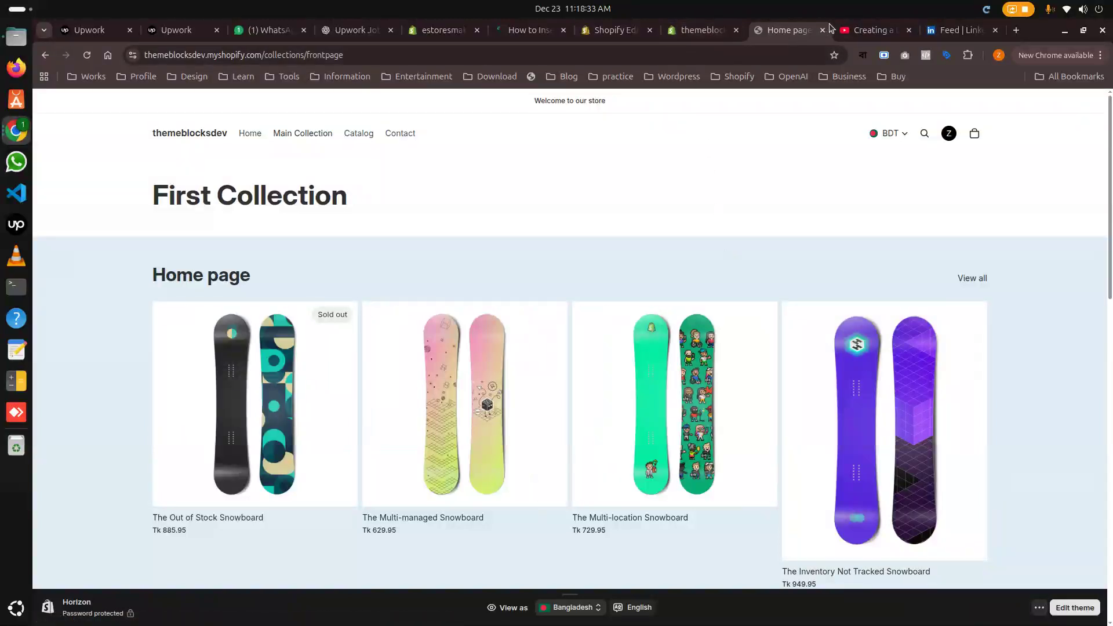
left_click(16, 130)
left_click(520, 340)
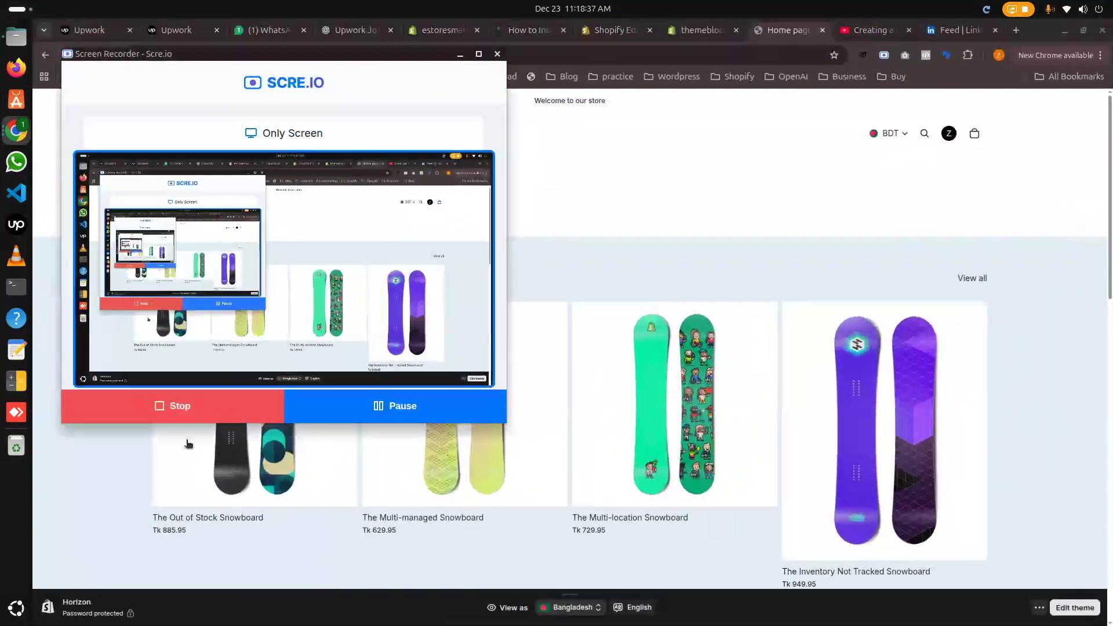